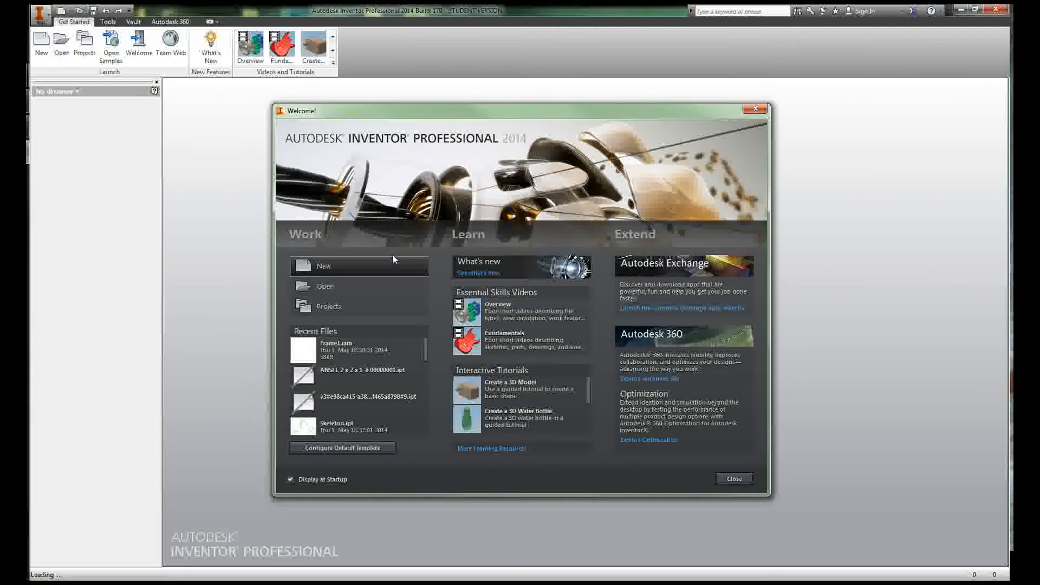
Start a new file and examine the standard part, assembly, drawing and presentation templates.
left_click(324, 266)
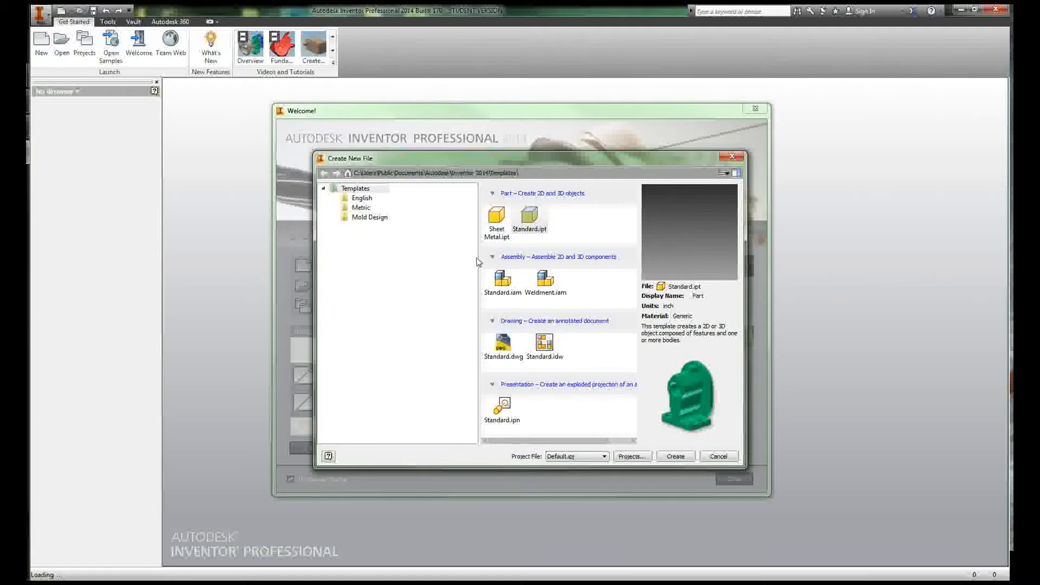
left_click(534, 216)
left_click(495, 217)
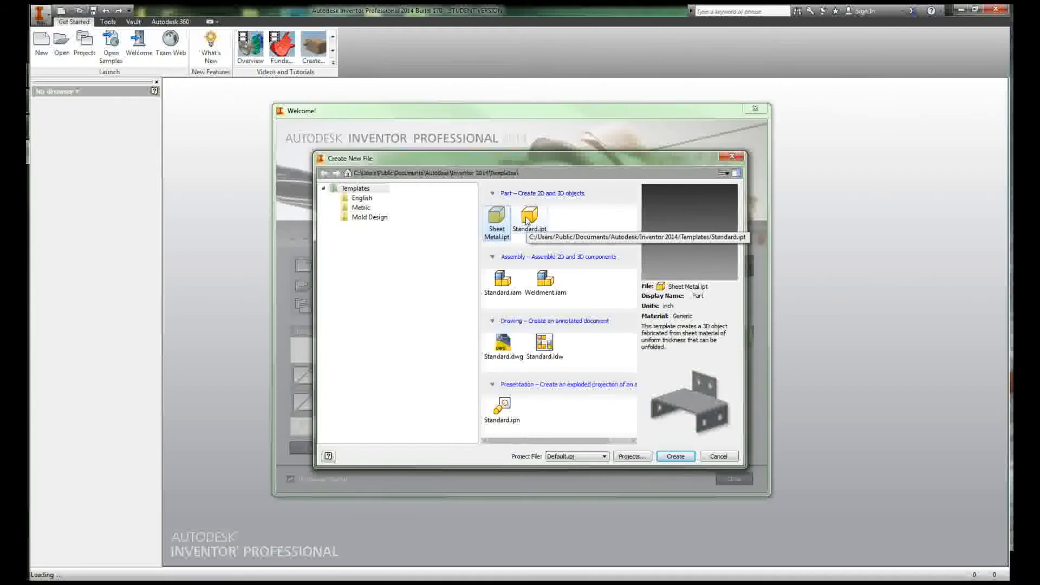
left_click(527, 218)
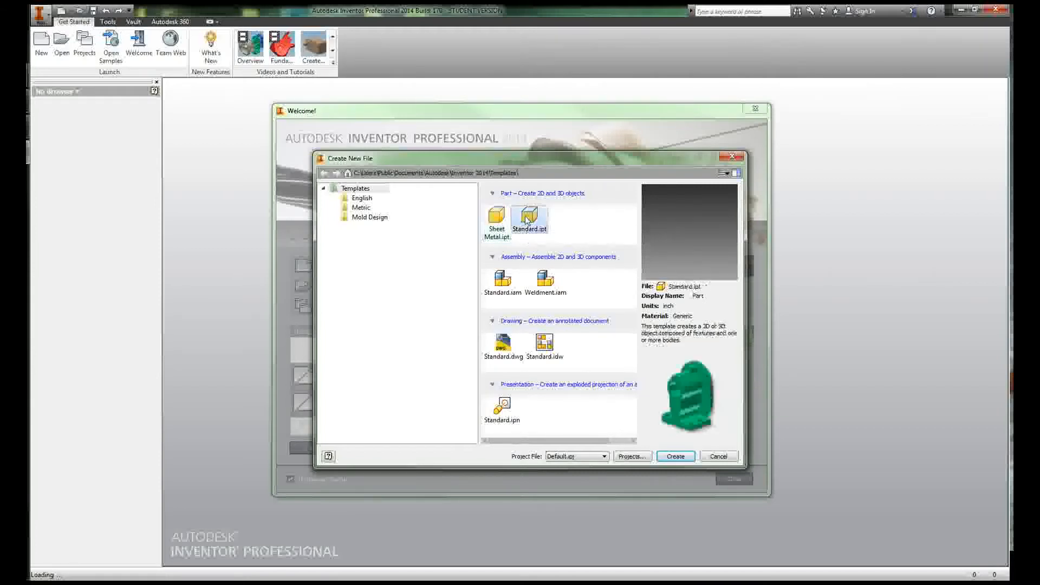
left_click(506, 286)
left_click(536, 287)
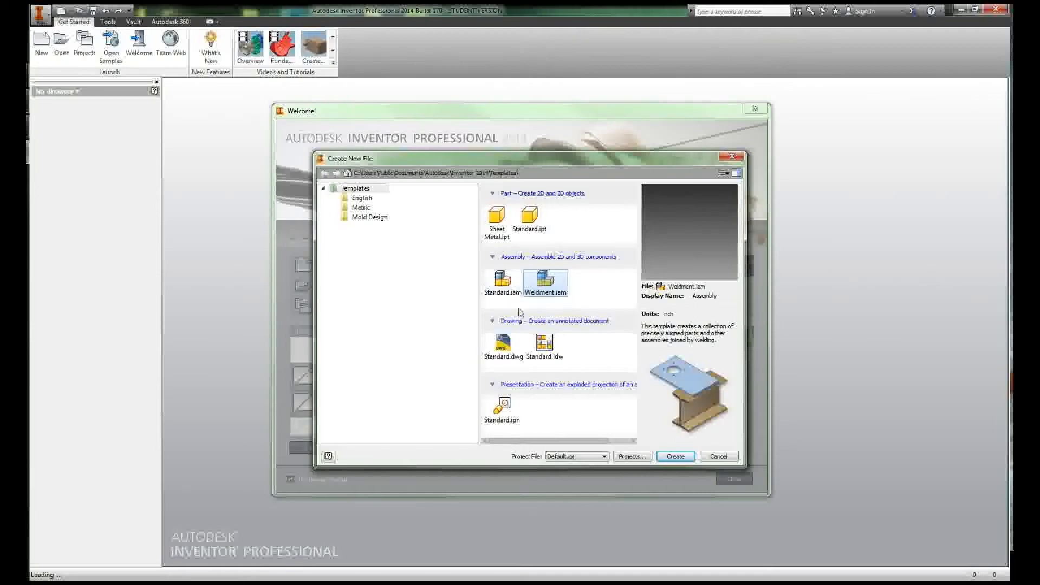
left_click(504, 351)
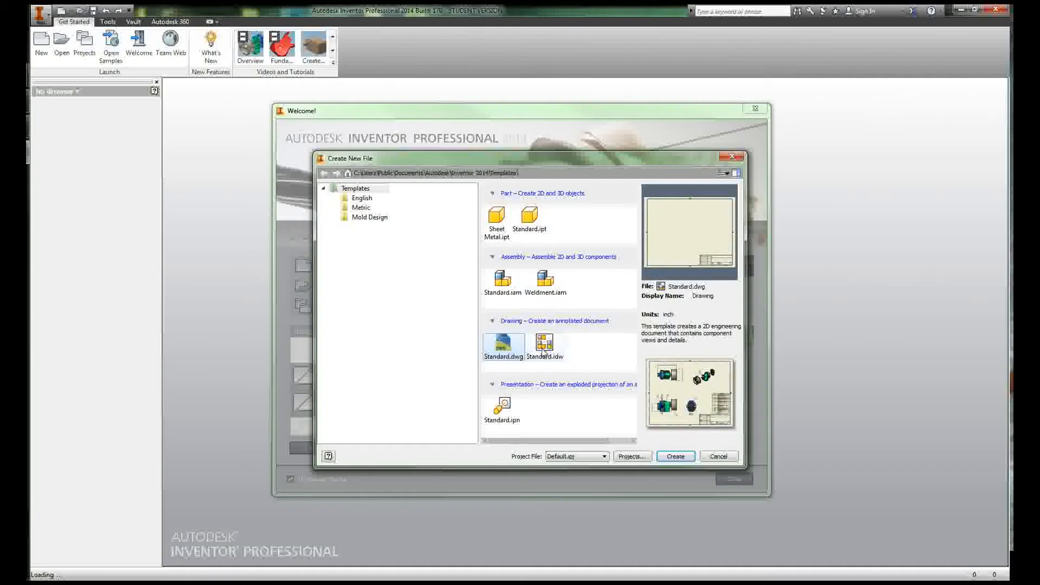
left_click(543, 349)
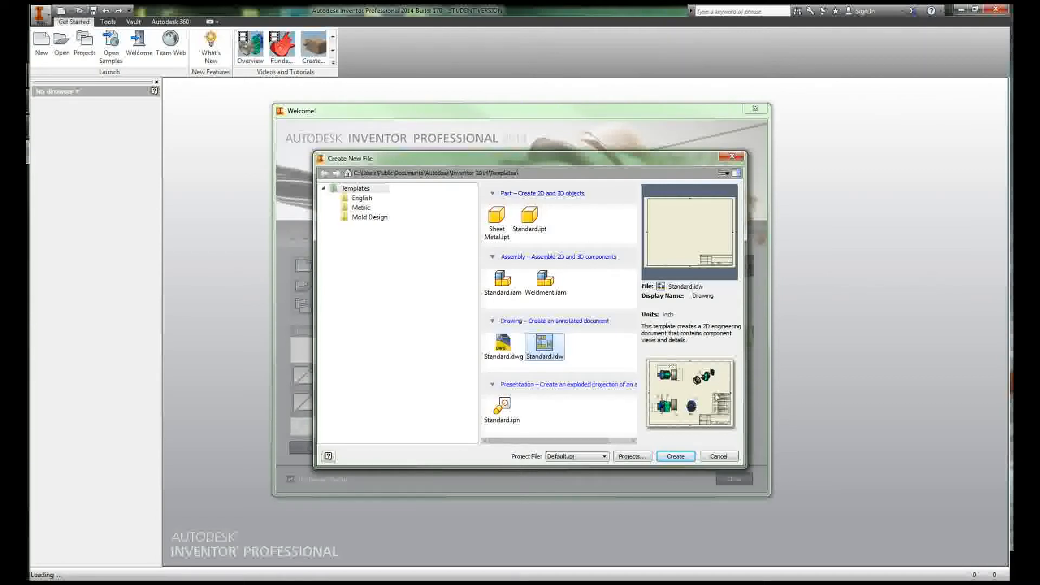
left_click(504, 405)
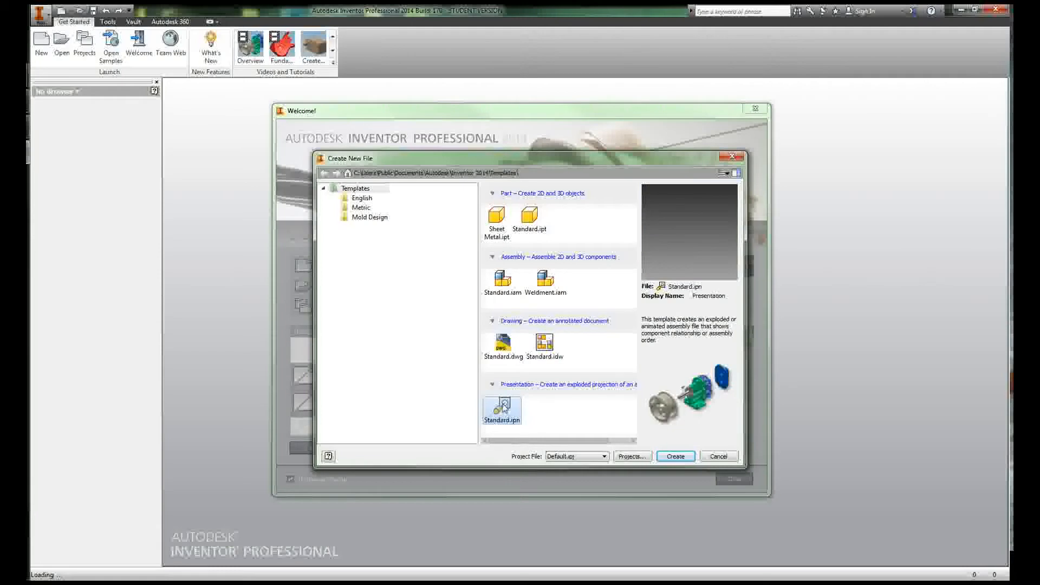
left_click(514, 340)
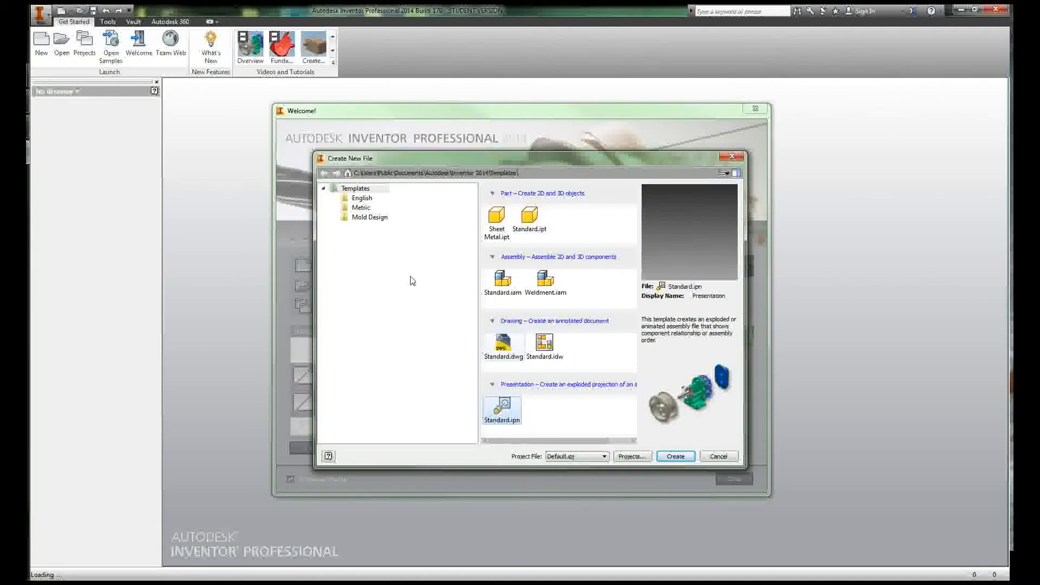
Examine the templates in the English, Metric and Mold Design folders.
left_click(359, 198)
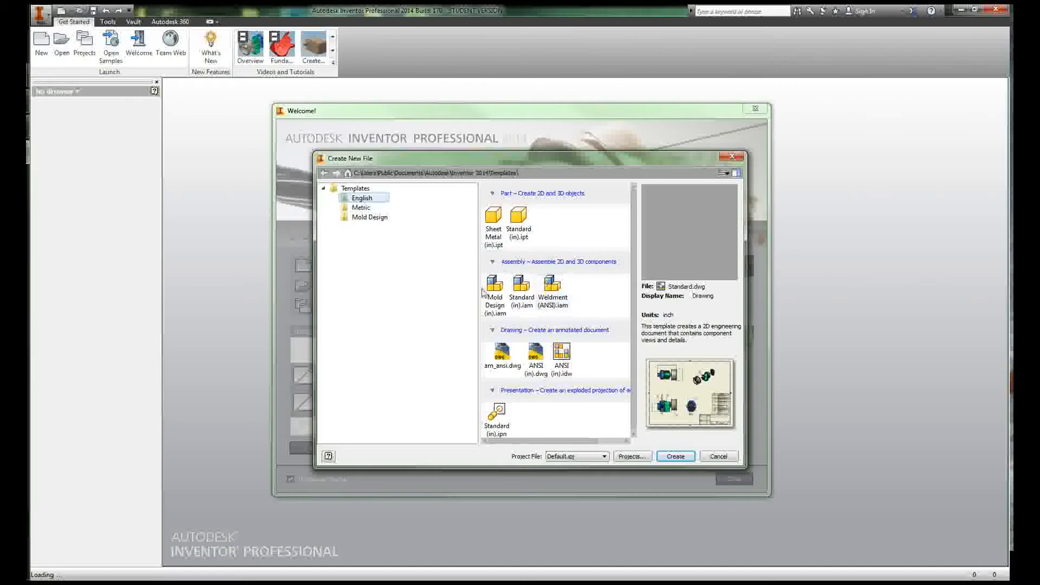
left_click(357, 207)
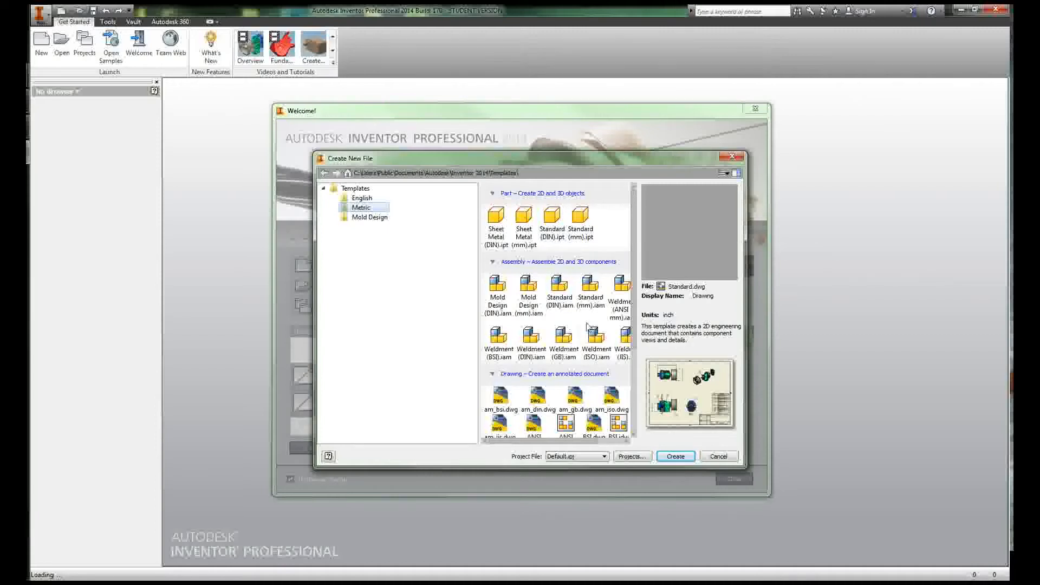
scroll(588, 330, "down", 1)
scroll(583, 324, "down", 1)
scroll(580, 319, "up", 2)
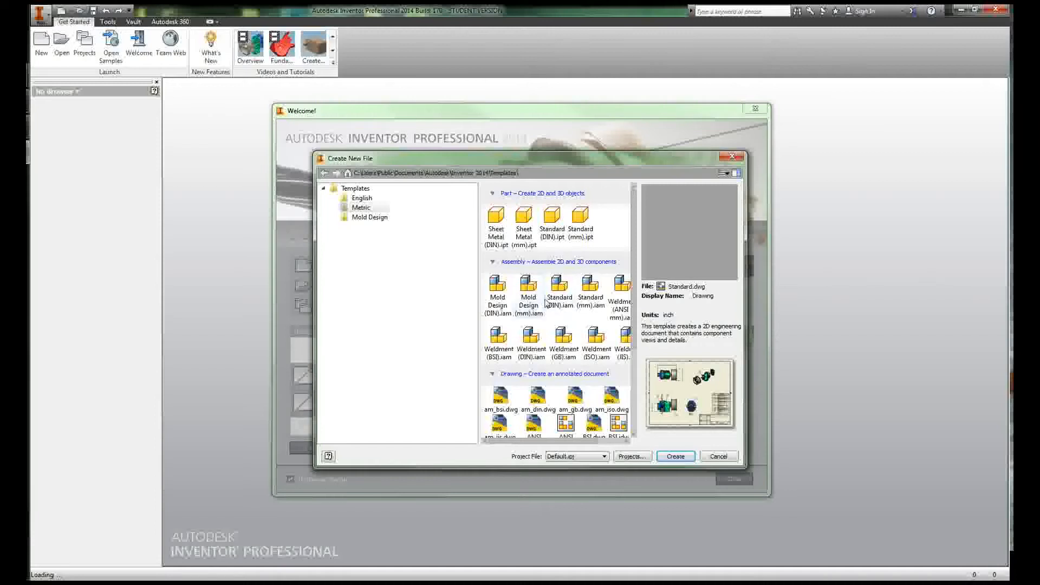
left_click(371, 217)
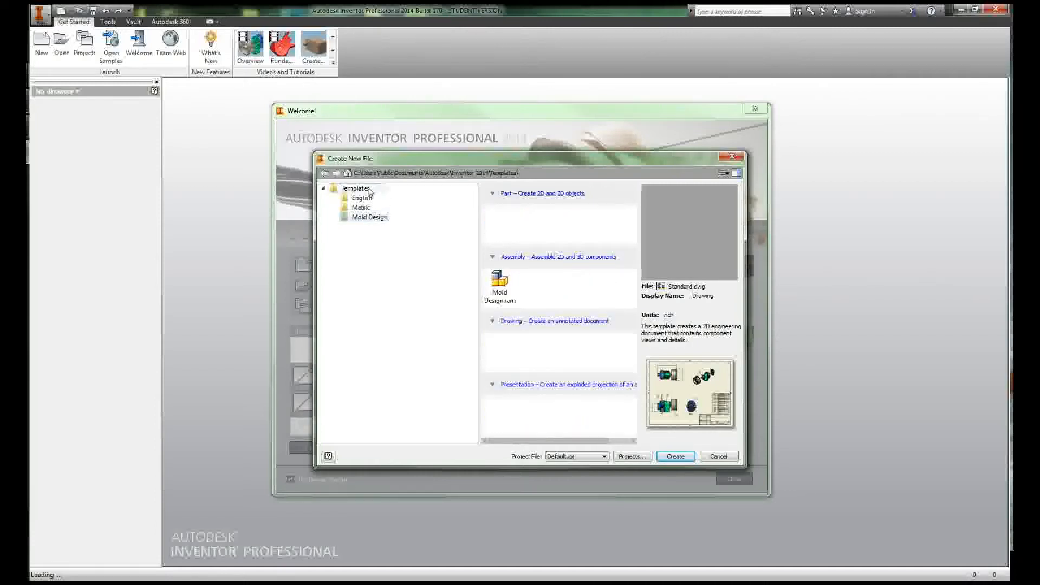
left_click(363, 197)
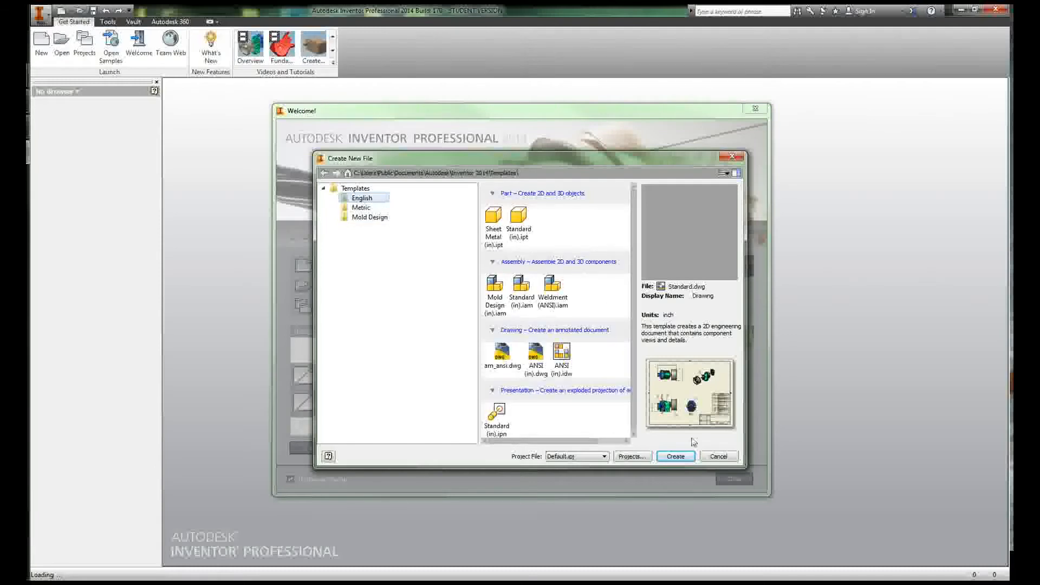
Create a new part from the Standard.ipt template in the main Templates folder.
left_click(355, 188)
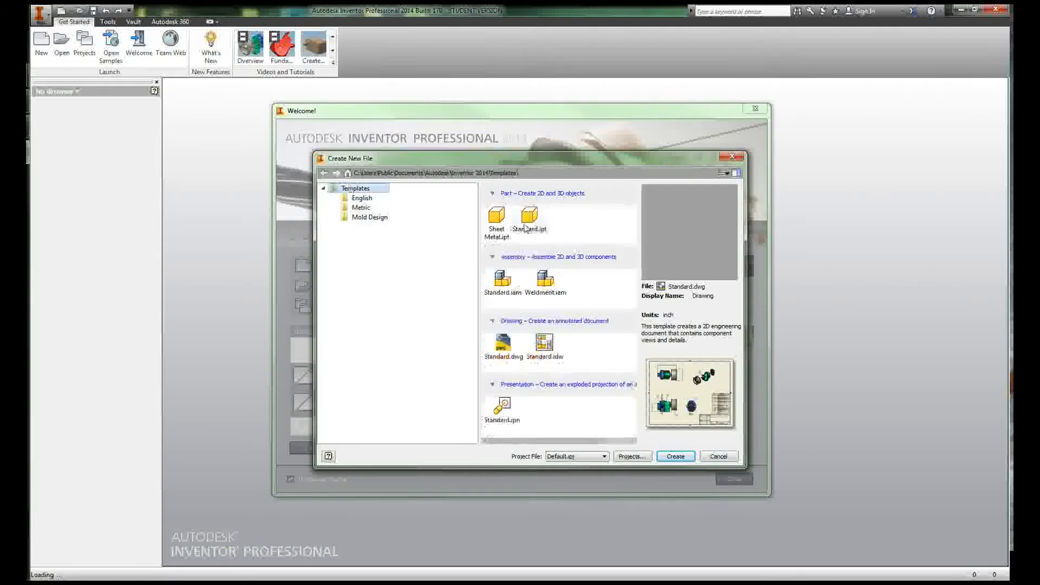
left_click(675, 456)
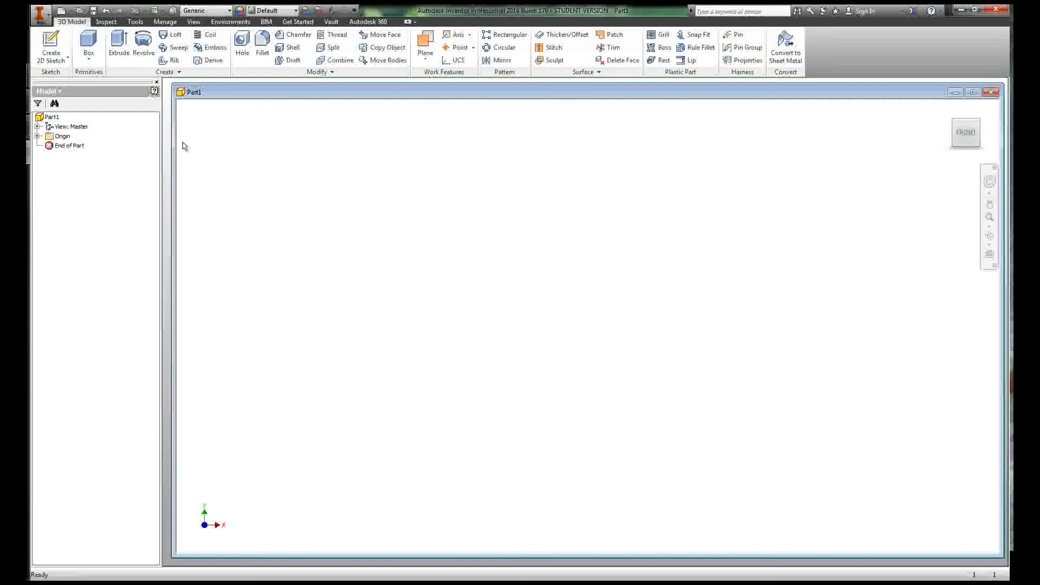
left_click(62, 41)
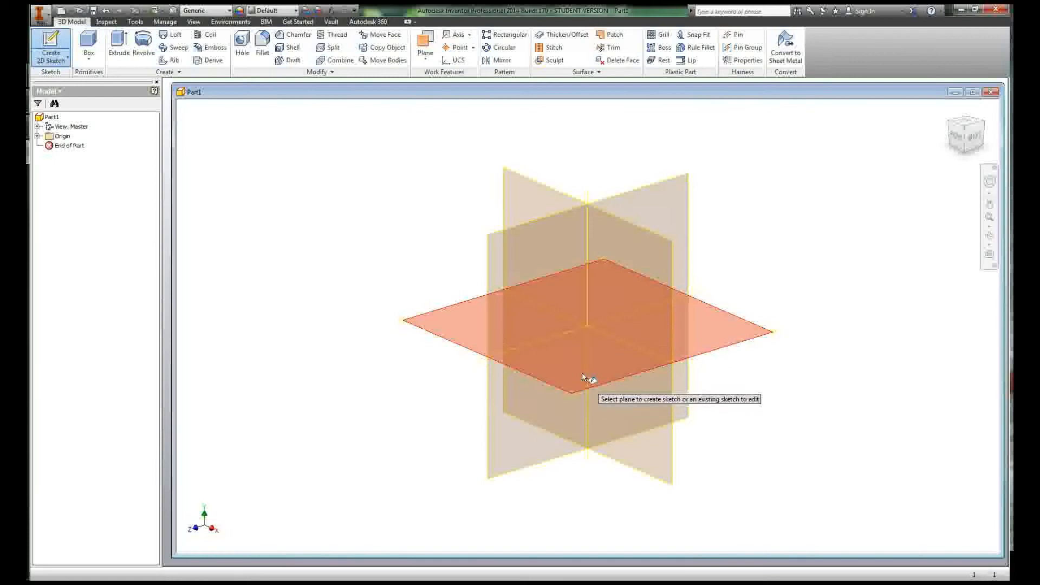
left_click(37, 136)
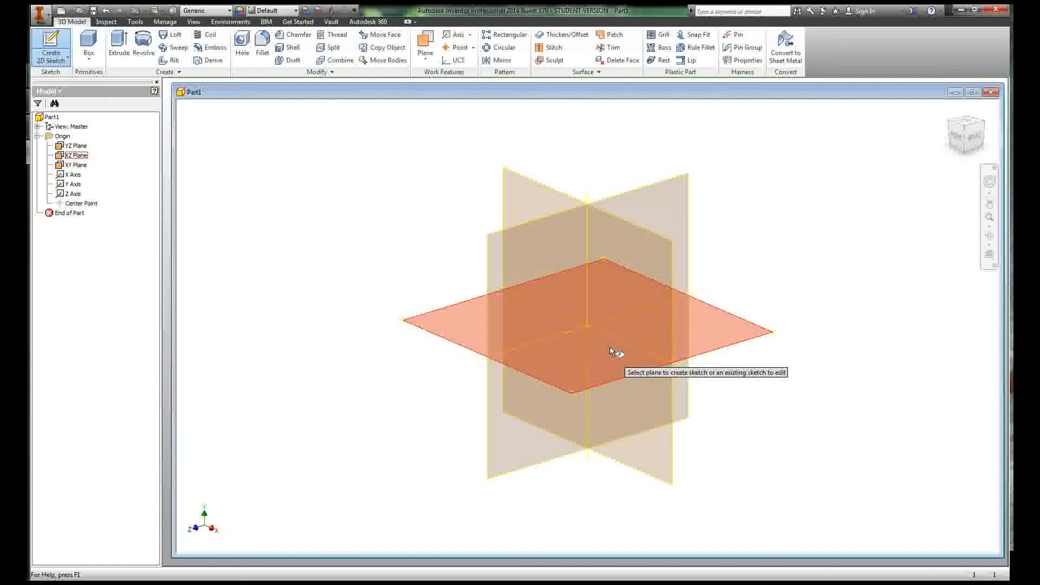
left_click(425, 46)
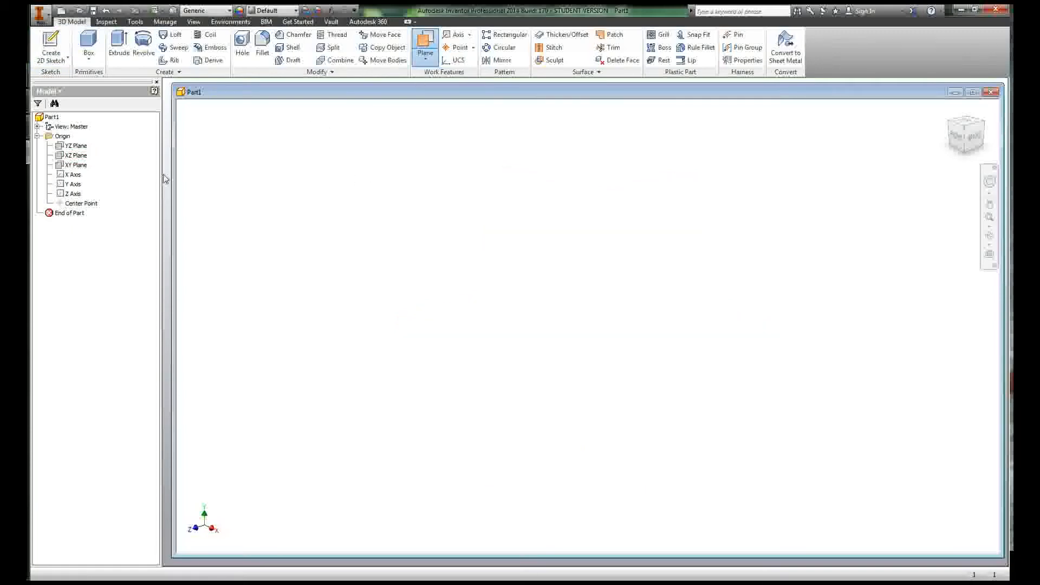
left_click(76, 154)
left_click_drag(475, 323, 480, 261)
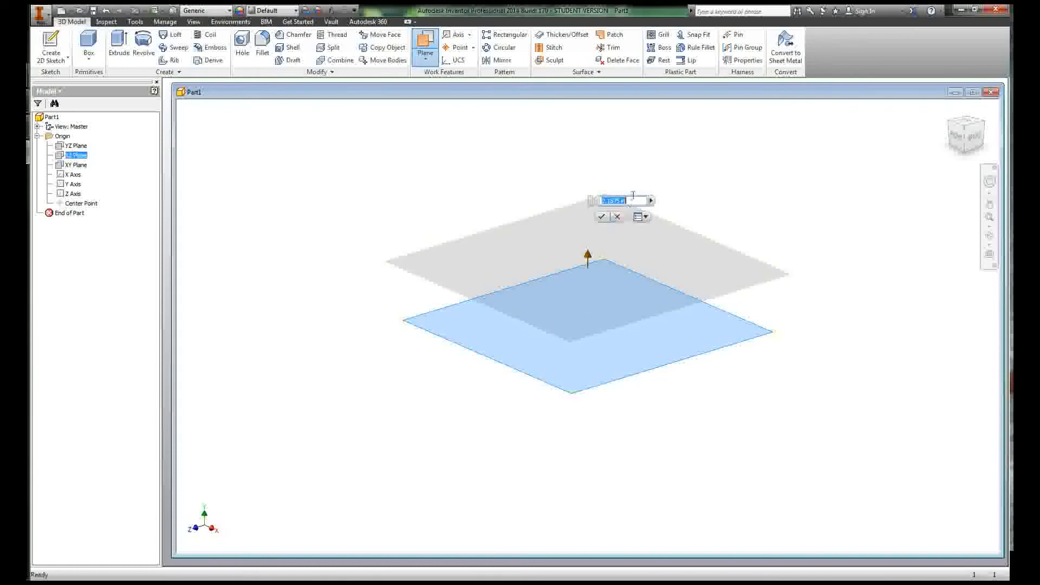
left_click(617, 216)
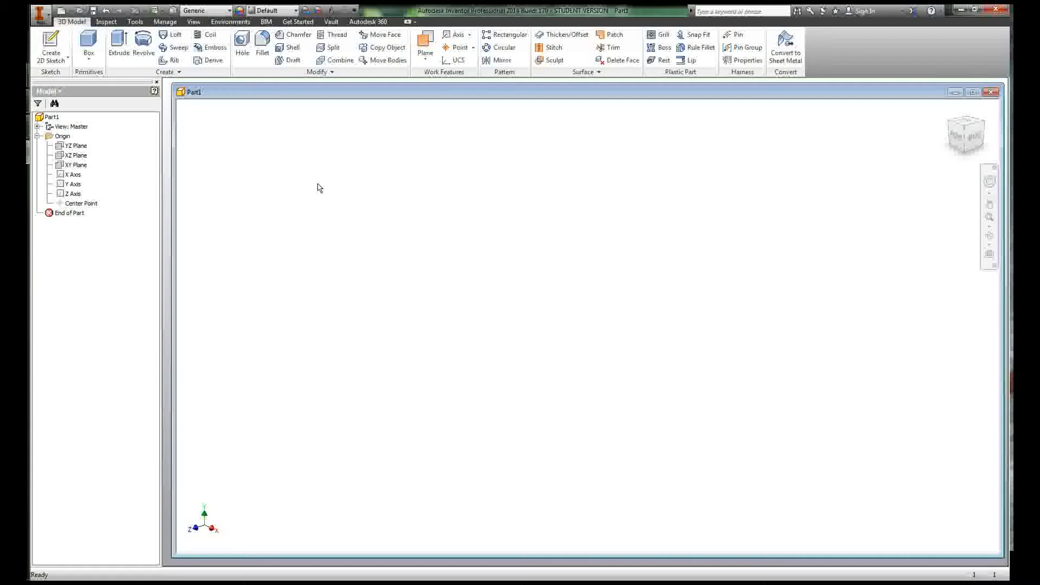
Start a 2D sketch on the horizontal XZ origin plane.
left_click(51, 45)
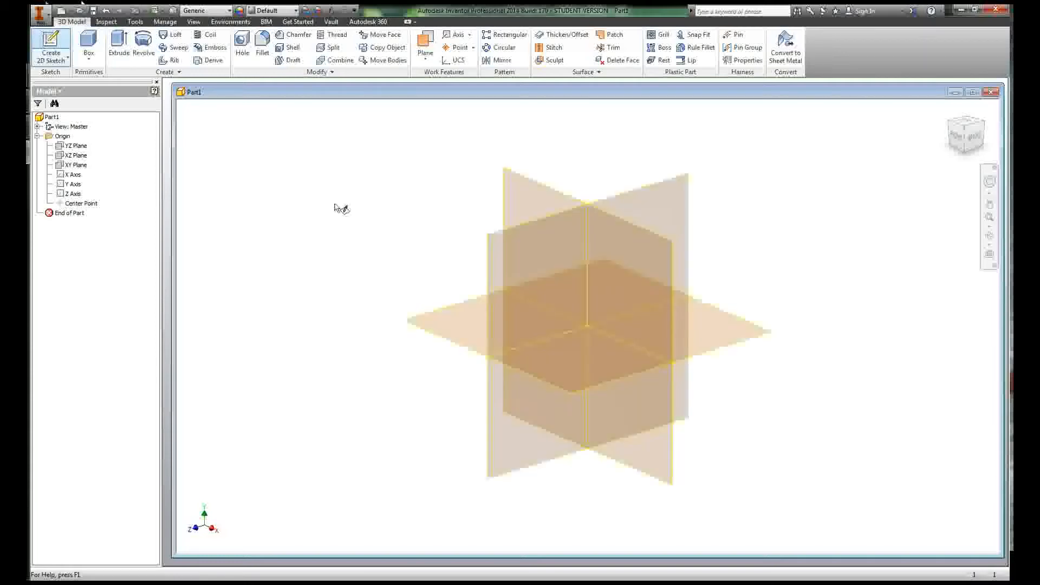
left_click(442, 327)
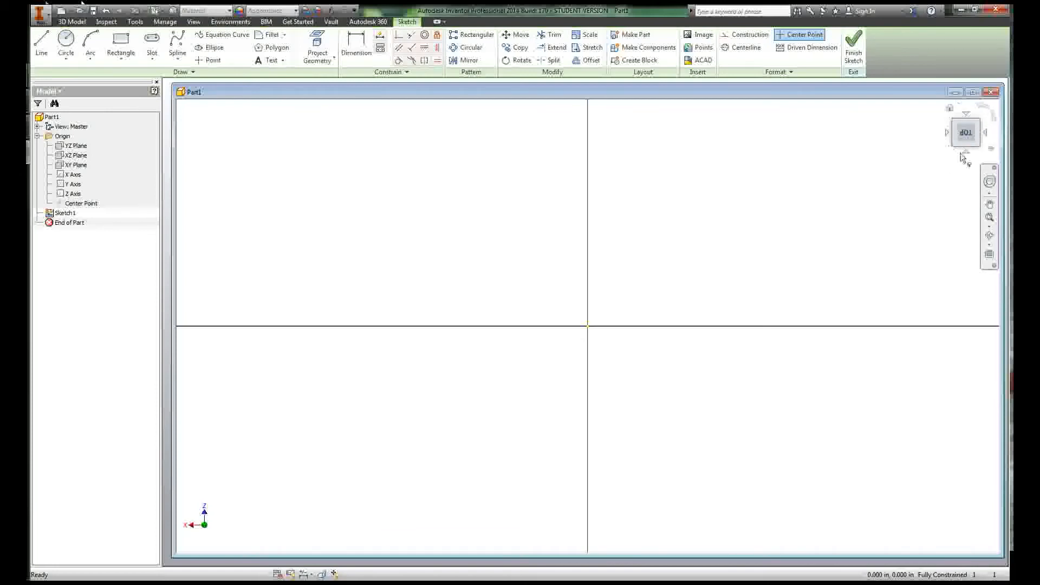
left_click(980, 107)
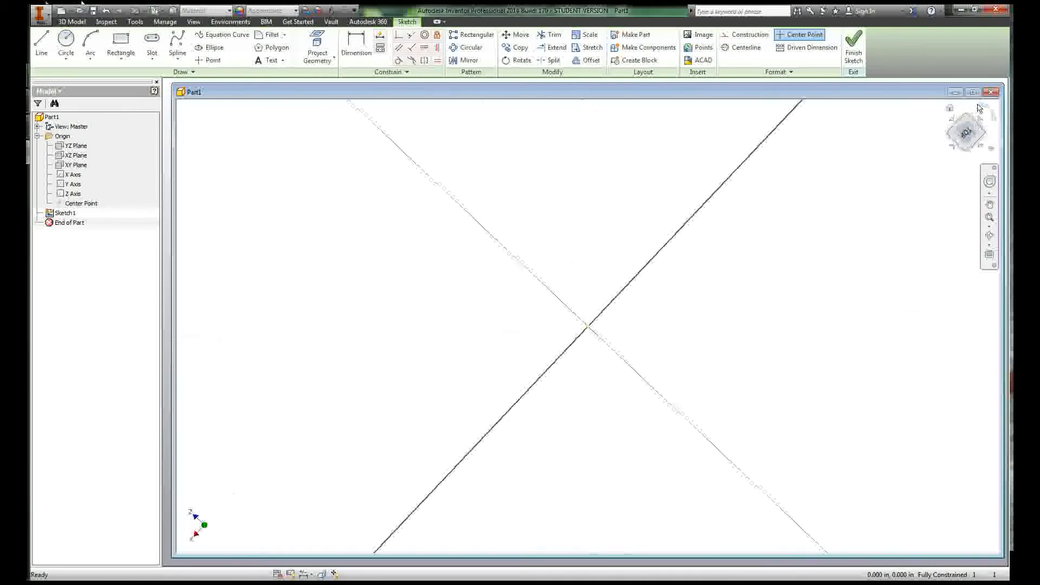
left_click(982, 102)
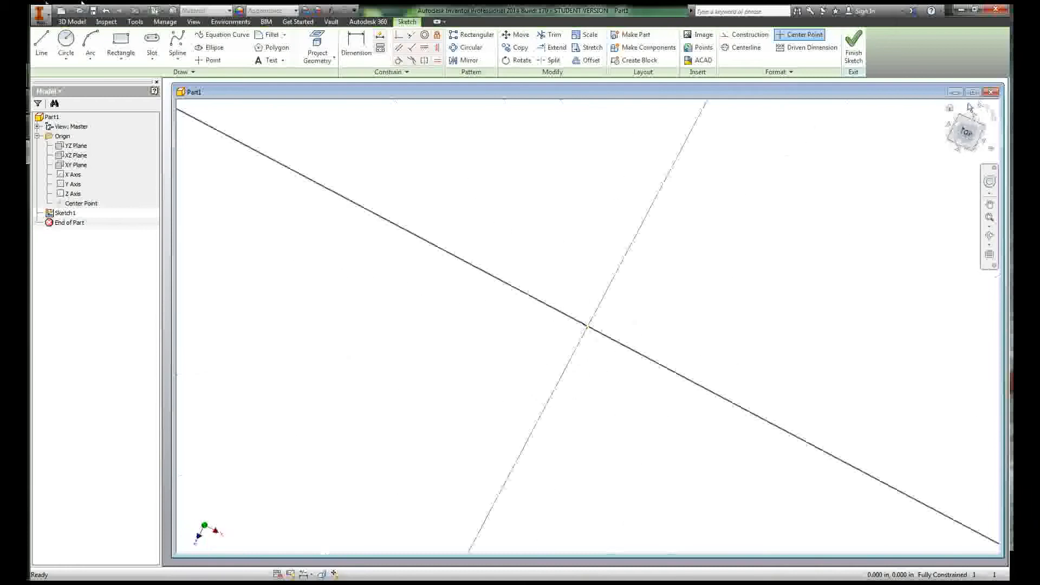
middle_click_drag(700, 184, 620, 237)
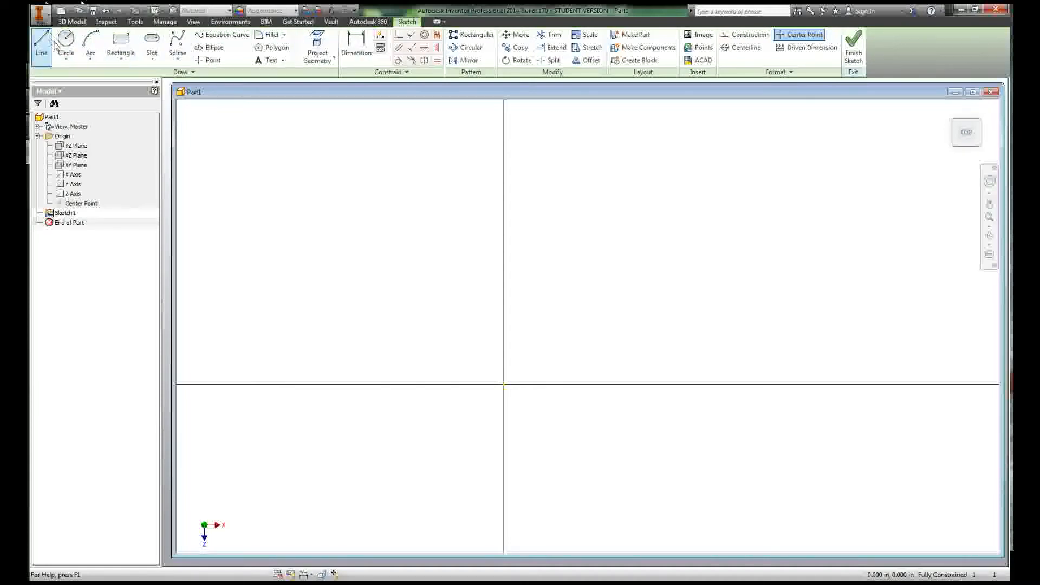
Sketch a rectangle about 13.2 in wide, with its lower-left corner on the sketch origin.
left_click(113, 40)
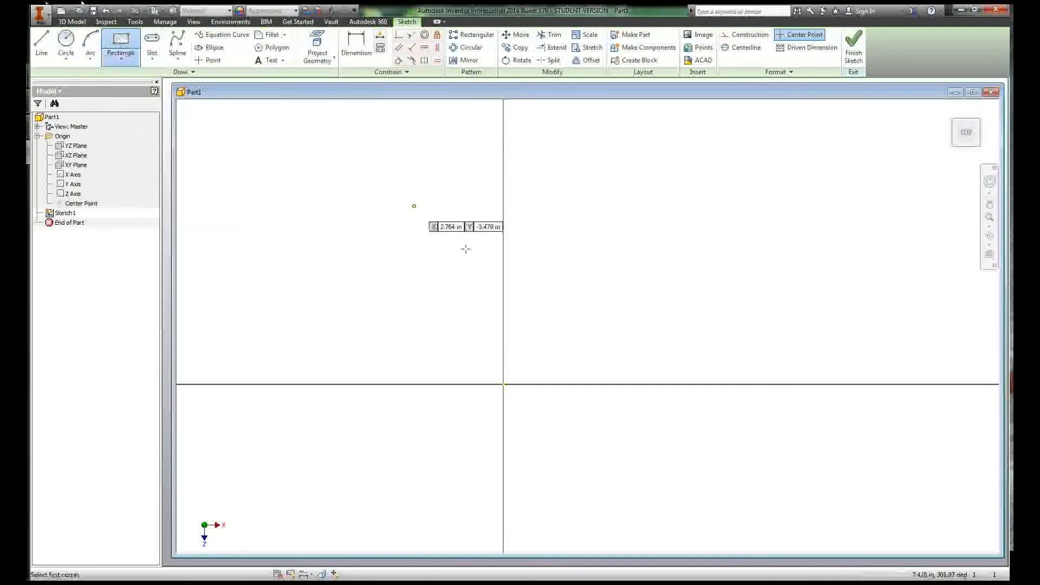
left_click(503, 384)
scroll(752, 193, "down", 2)
left_click(839, 176)
key("Escape")
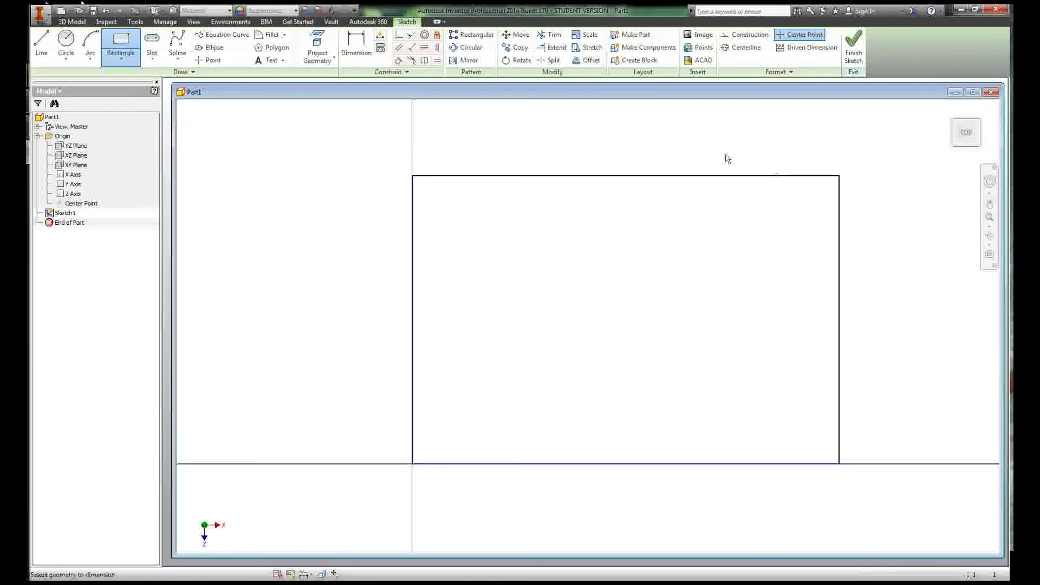
Dimension the rectangle's upper edge and set its width to 15 in.
key("d")
left_click(696, 175)
left_click(670, 142)
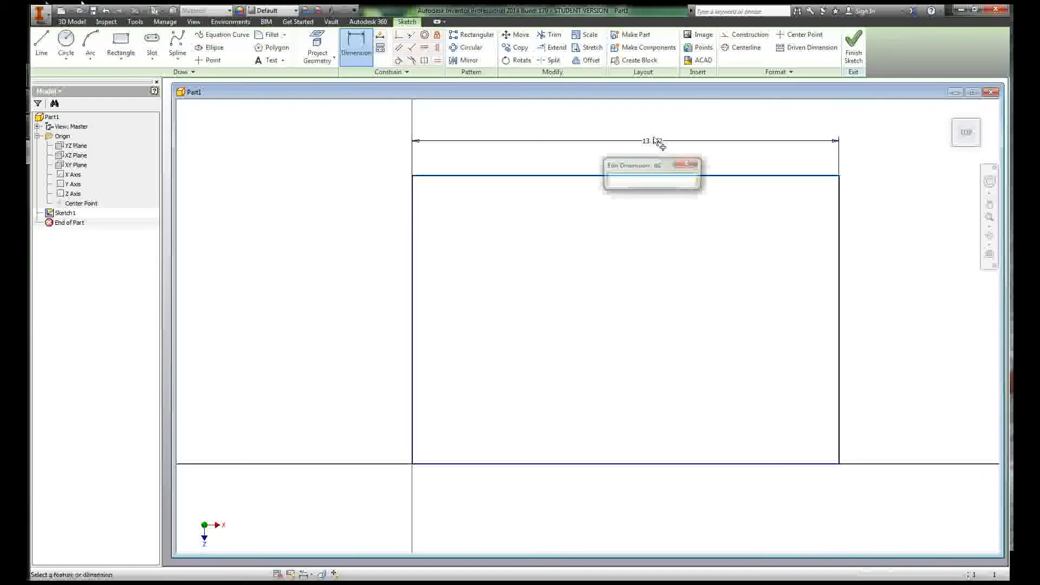
left_click(683, 162)
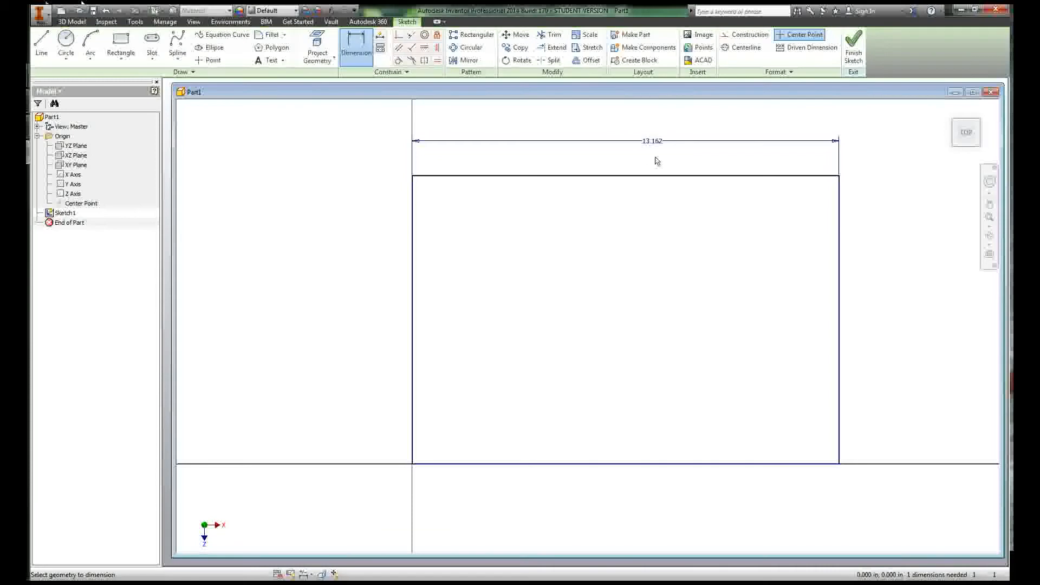
left_click(652, 142)
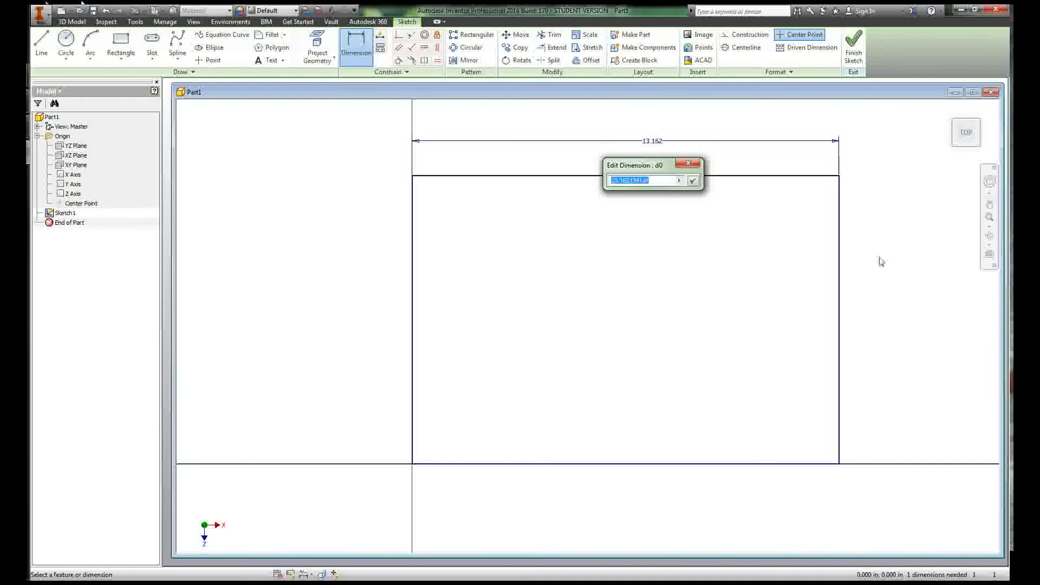
type("15")
key("Return")
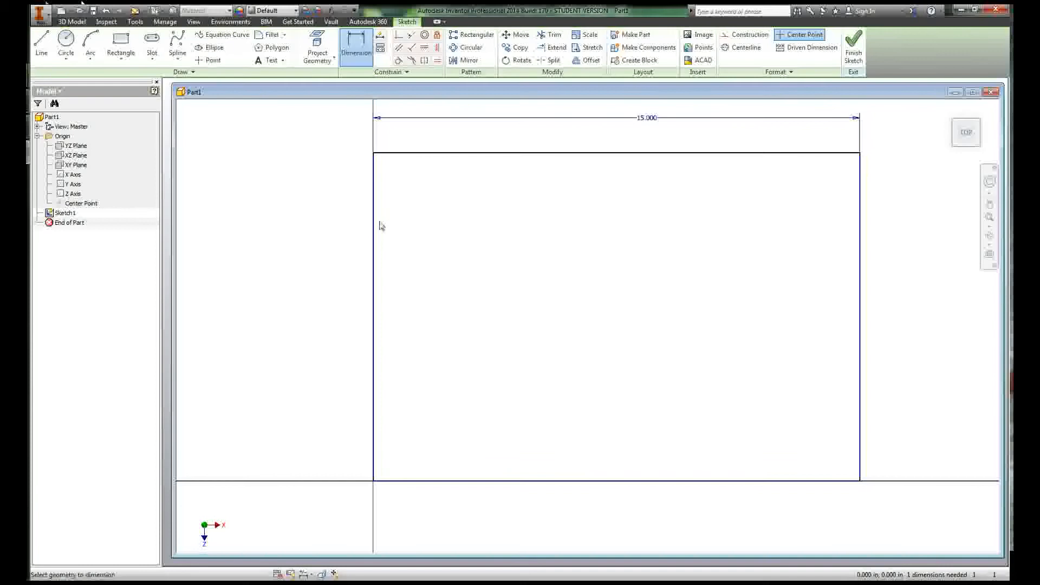
Dimension the rectangle's left edge and set its height to 10 in.
left_click(372, 227)
left_click(341, 228)
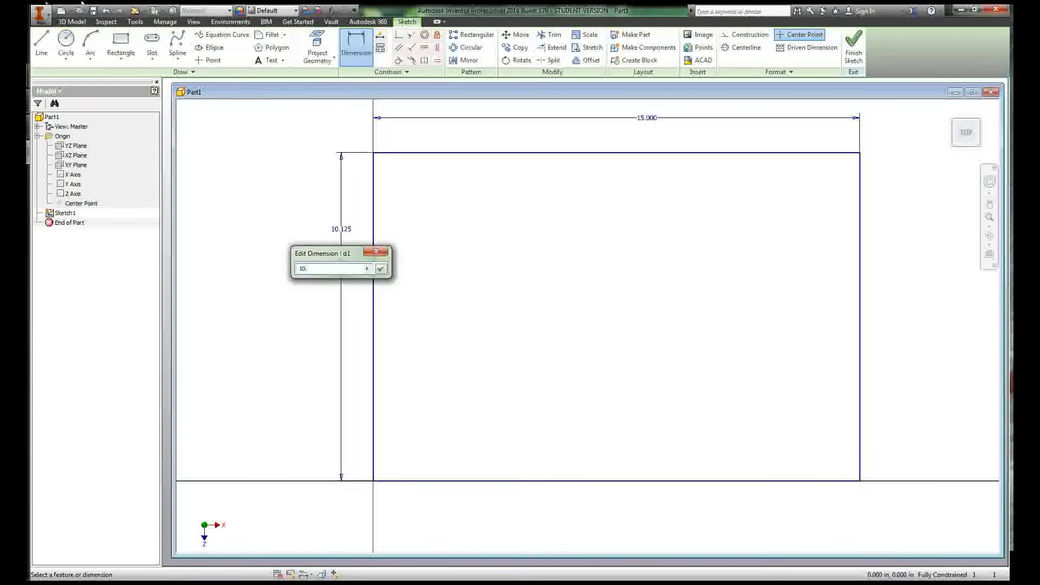
type("10")
key("Return")
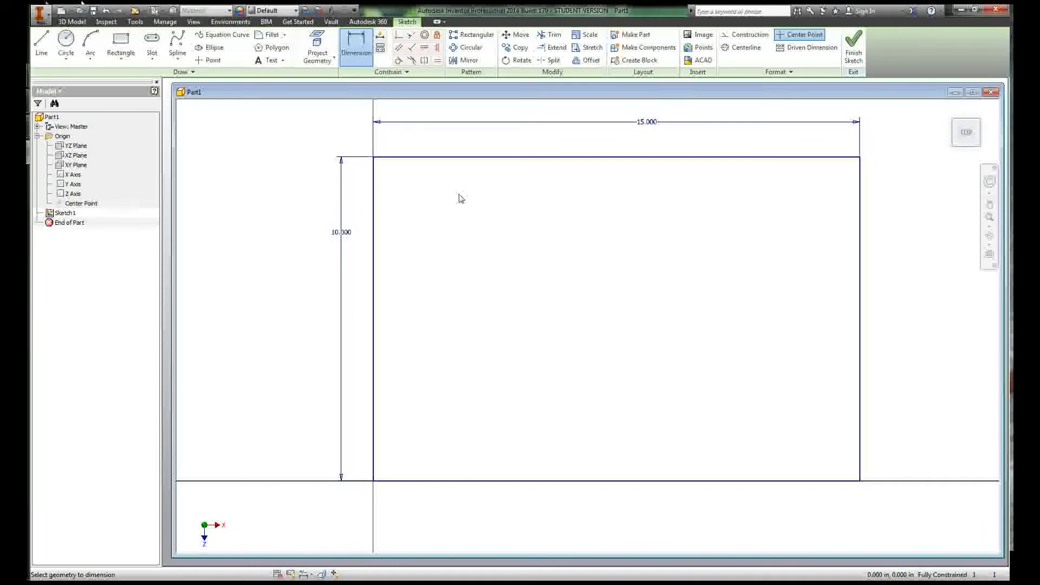
Sketch a diagonal line inside the rectangle, running from just below its upper edge down past the middle.
key("l")
left_click(501, 168)
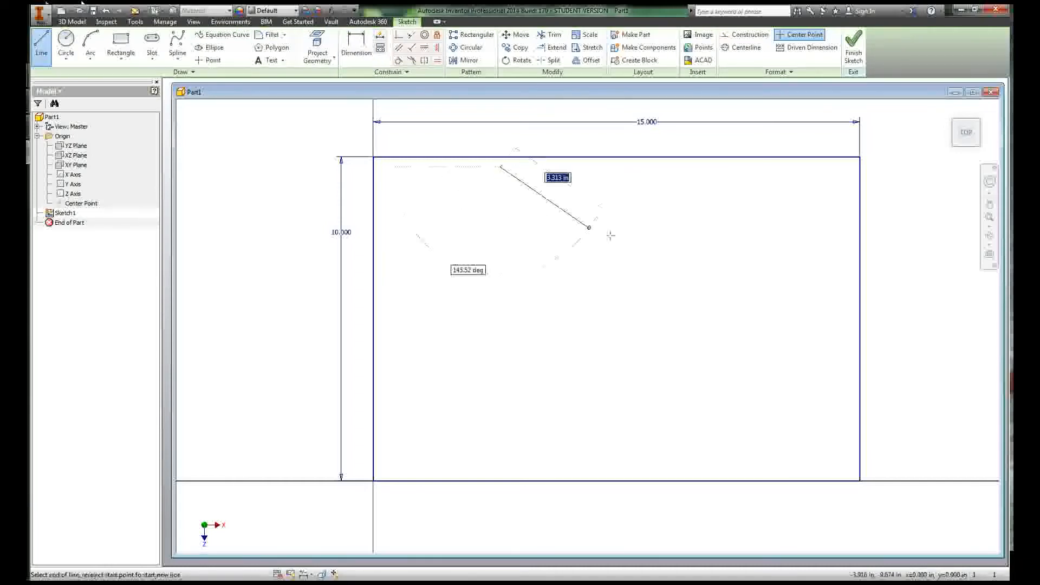
left_click(677, 311)
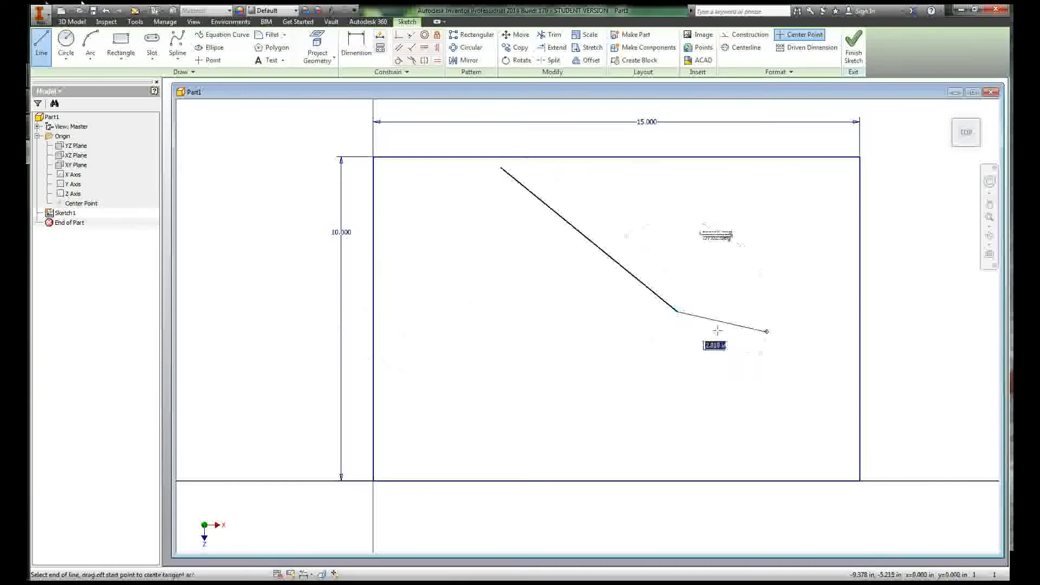
right_click(685, 361)
left_click(725, 363)
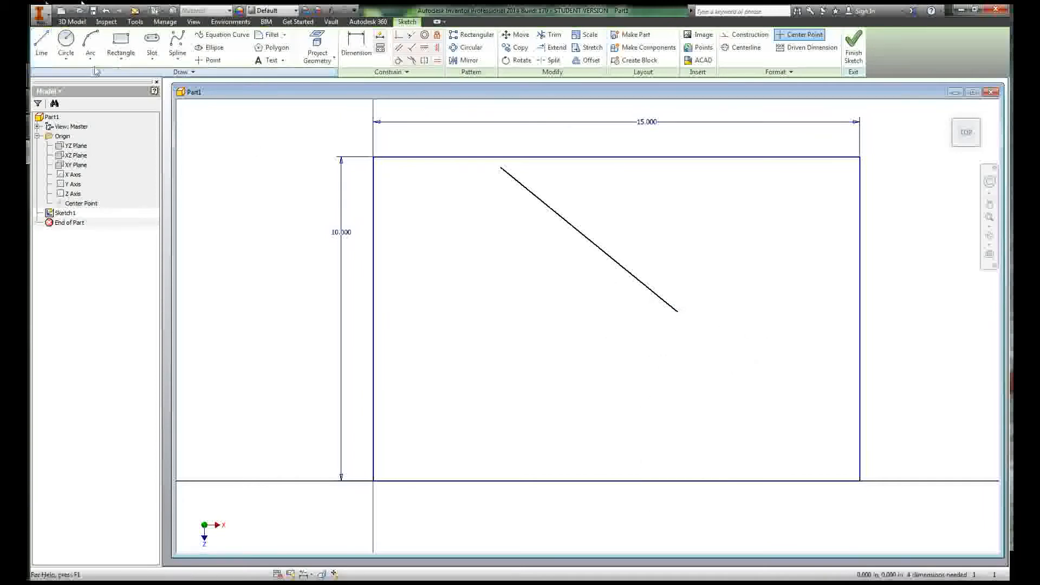
Sketch a vertical line inside the rectangle, close to its left edge.
left_click(40, 42)
left_click(430, 228)
left_click(430, 358)
right_click(521, 335)
left_click(559, 337)
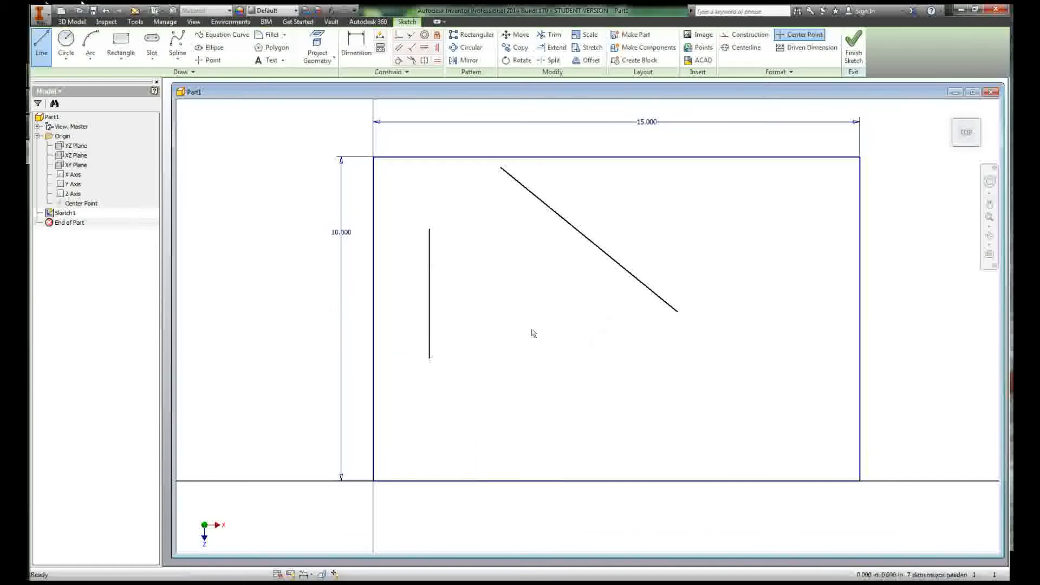
Replace the vertical line with a shorter diagonal line parallel to the existing diagonal and below it.
left_click(429, 284)
key("Delete")
key("l")
left_click(443, 286)
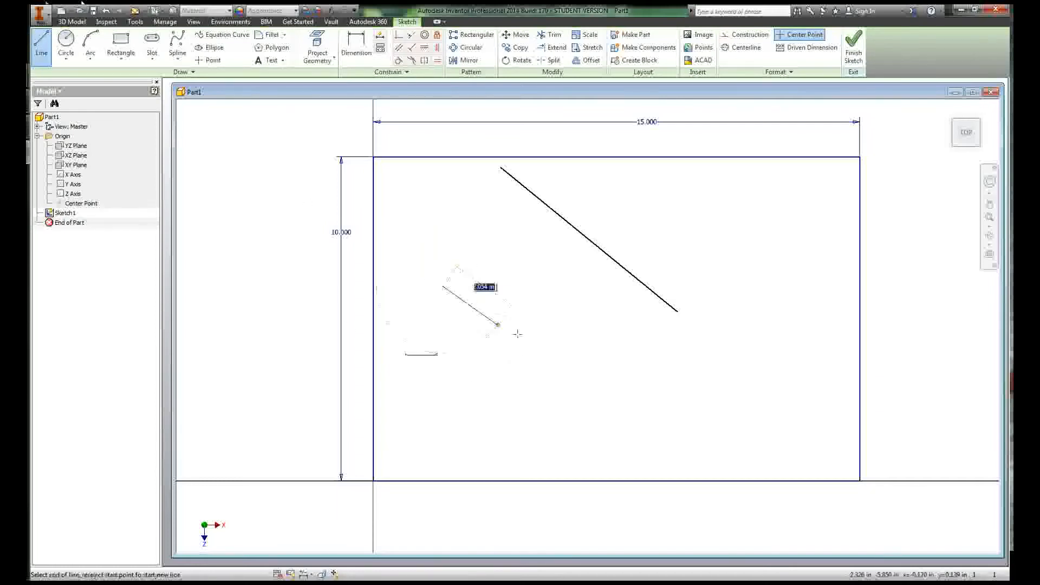
left_click(559, 381)
right_click(607, 350)
left_click(642, 353)
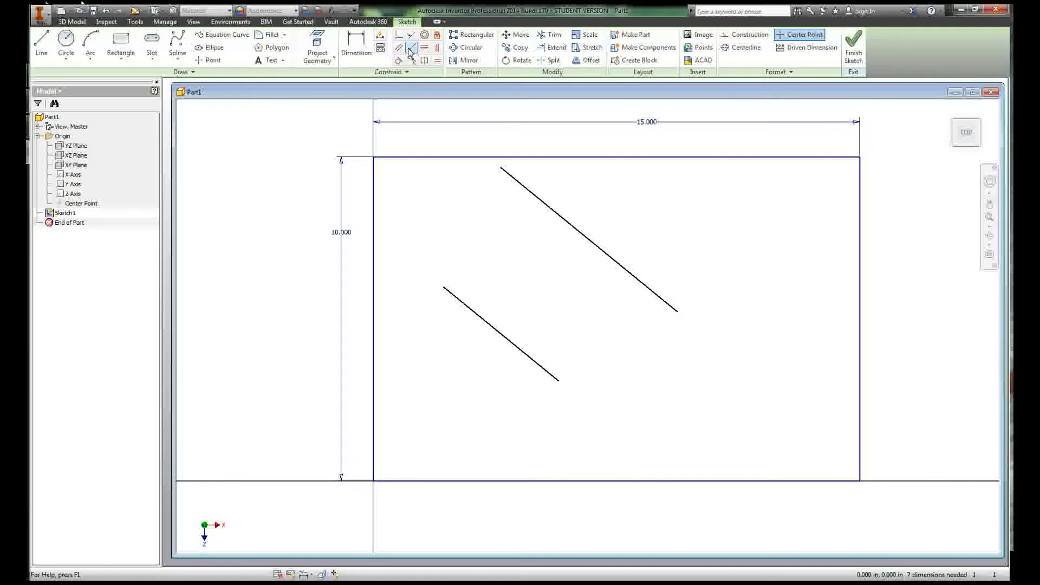
Sketch a center-point circle in the upper right part of the rectangle, beside the longer diagonal.
left_click(66, 46)
left_click(710, 245)
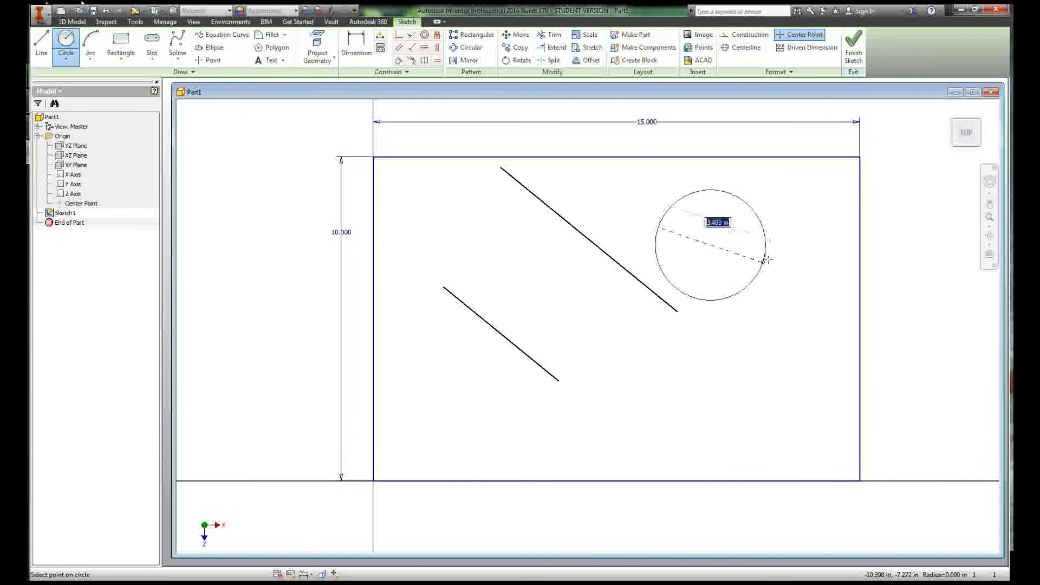
left_click(759, 258)
key("Escape")
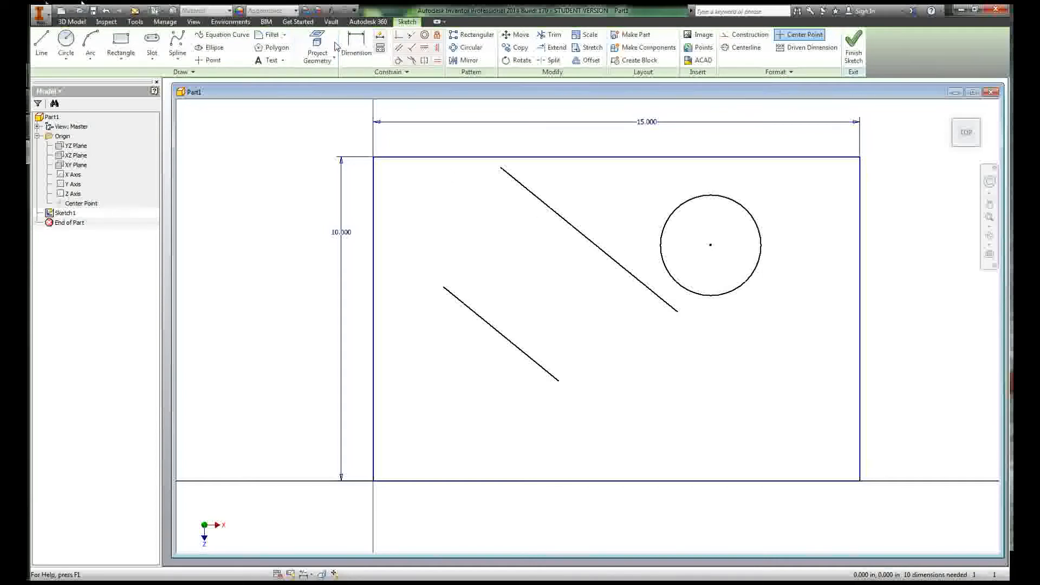
Apply a Tangent constraint between the circle and the rectangle's upper edge.
left_click(398, 59)
left_click(722, 197)
left_click(715, 157)
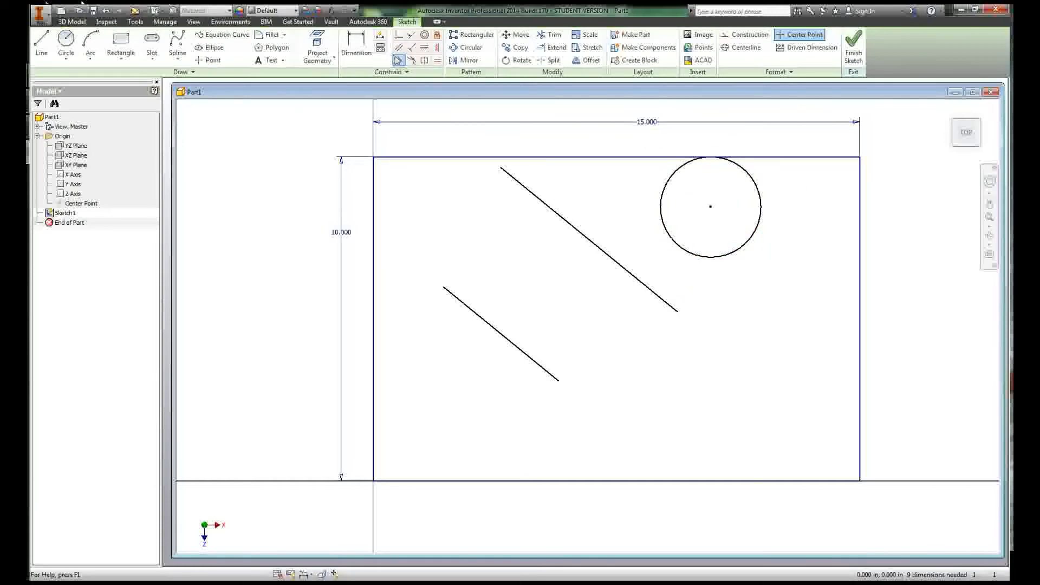
Try to apply a Parallel constraint between the two diagonal lines.
left_click(399, 48)
left_click(535, 197)
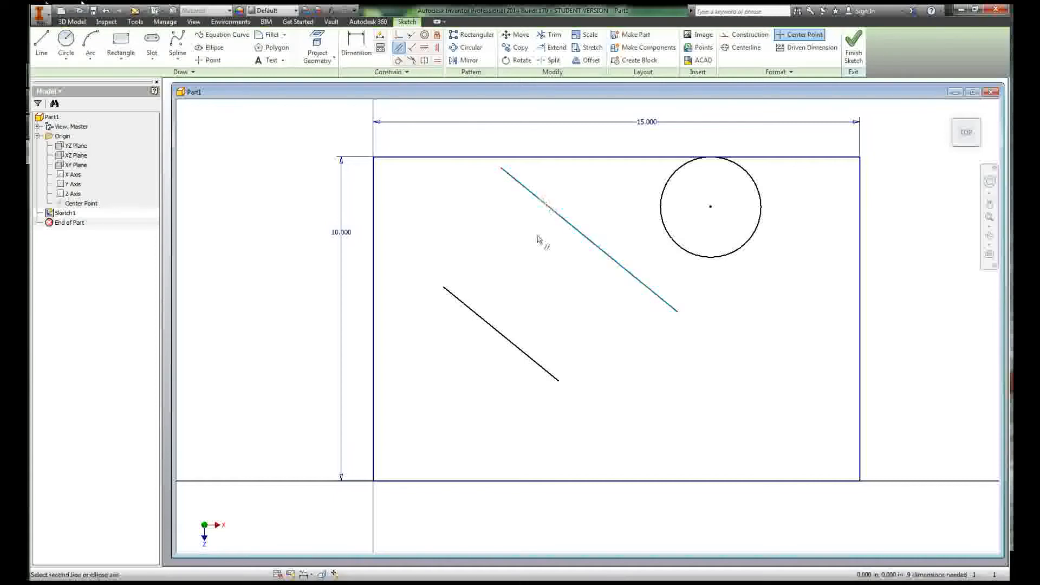
left_click(605, 377)
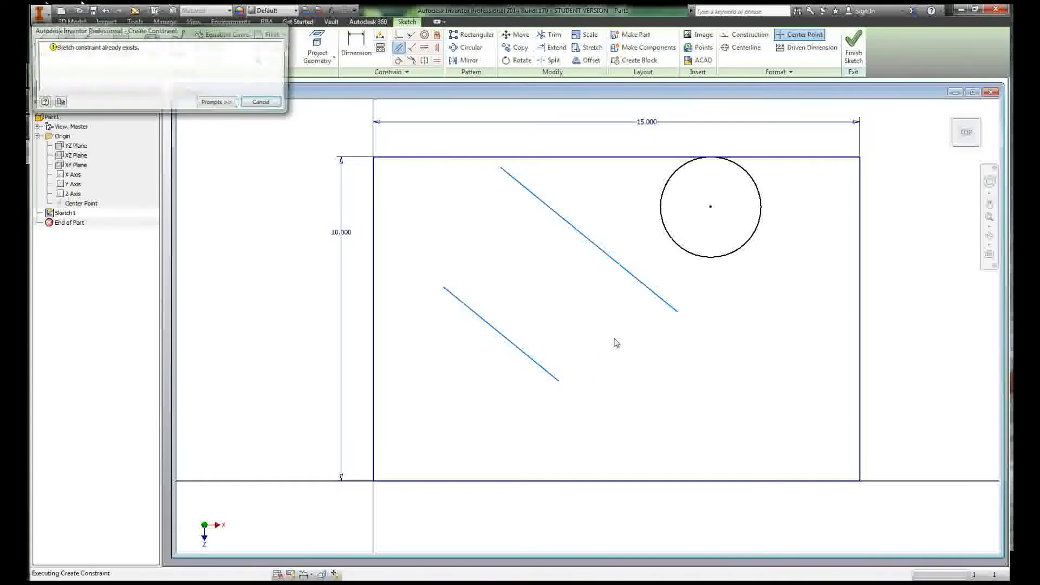
left_click(264, 103)
key("Escape")
Sketch a short slanted line just above the upper end of the lower diagonal.
left_click(45, 45)
left_click(464, 223)
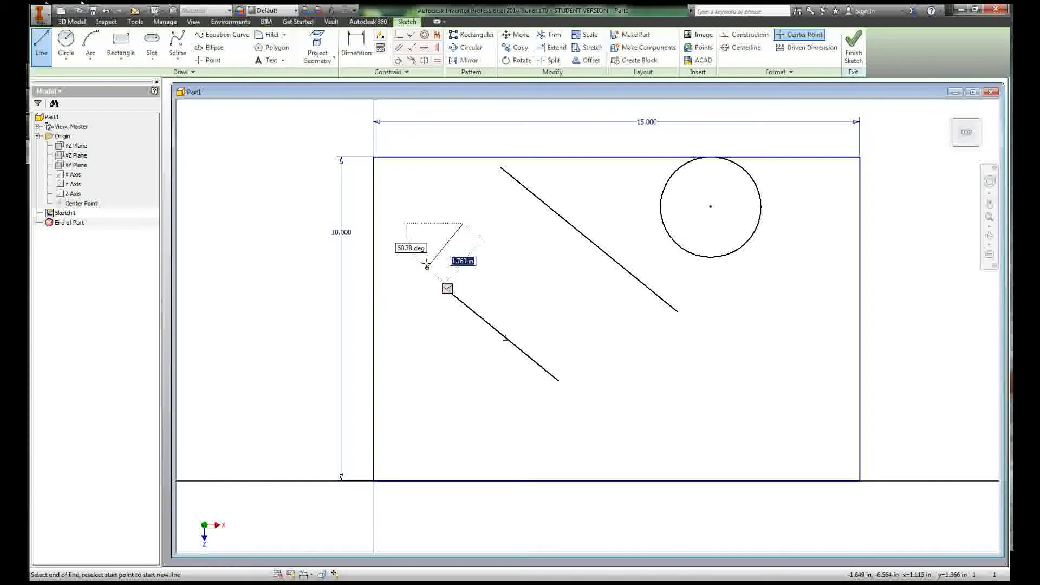
left_click(494, 269)
right_click(506, 273)
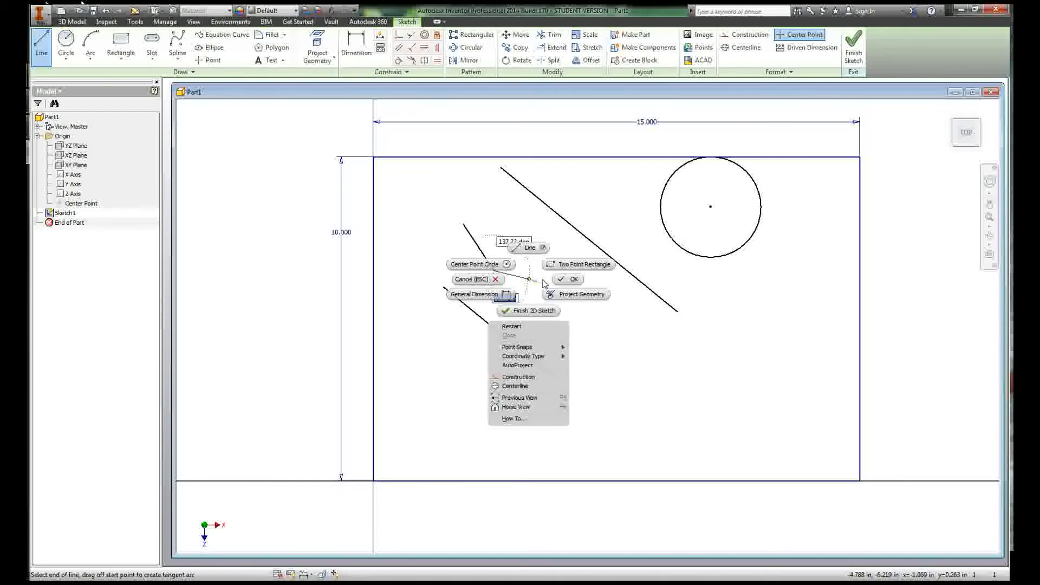
left_click(568, 282)
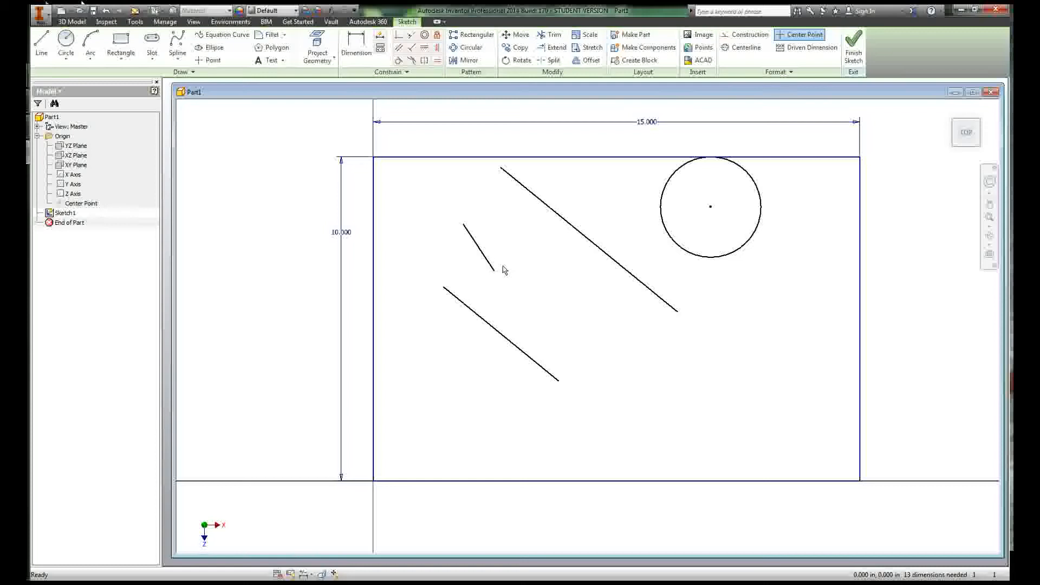
Show all sketch constraints and delete the Parallel constraint between the two diagonal lines.
left_click(482, 315)
right_click(483, 316)
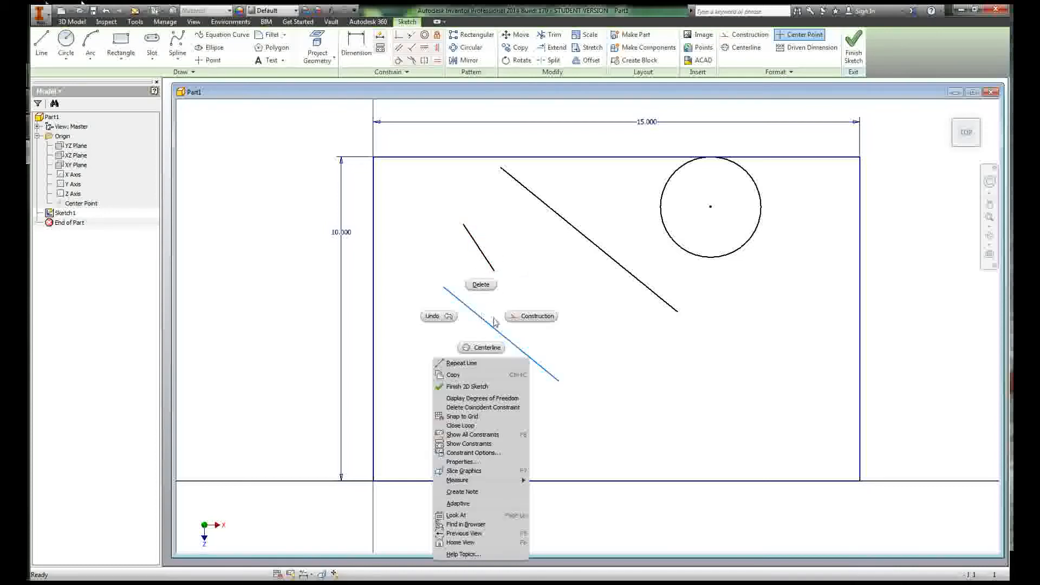
left_click(488, 434)
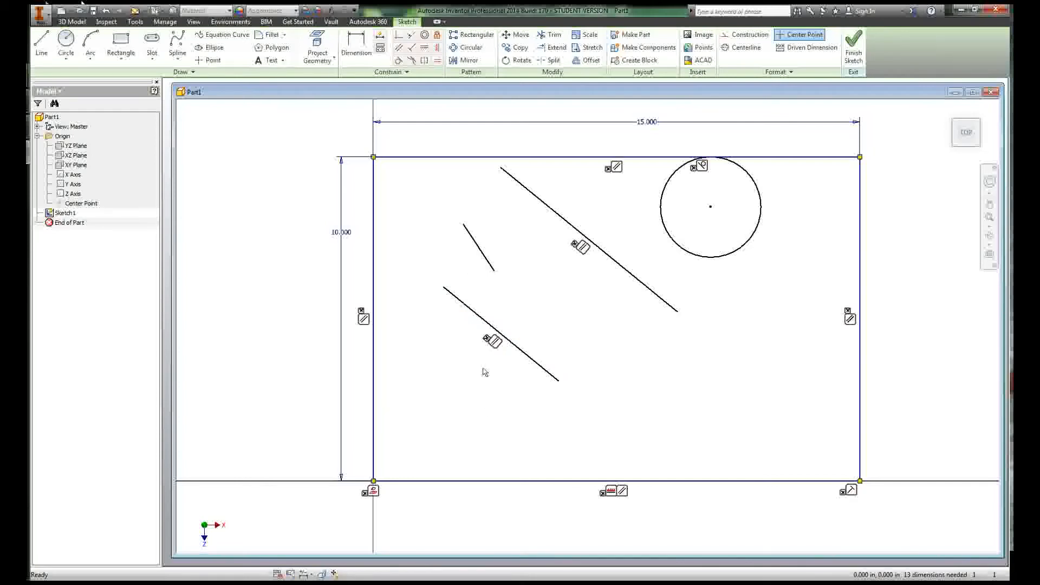
left_click(487, 337)
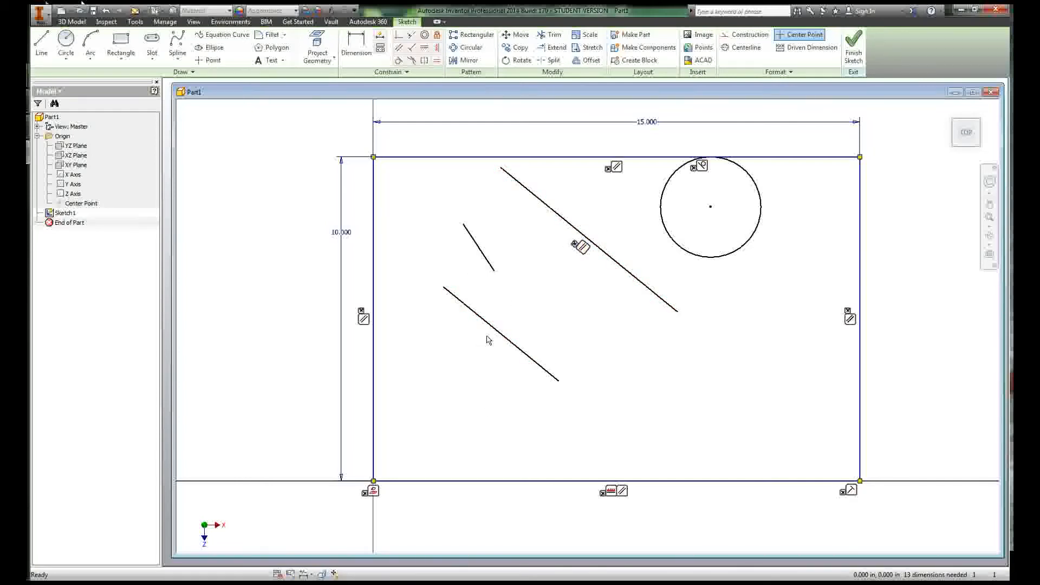
right_click(582, 245)
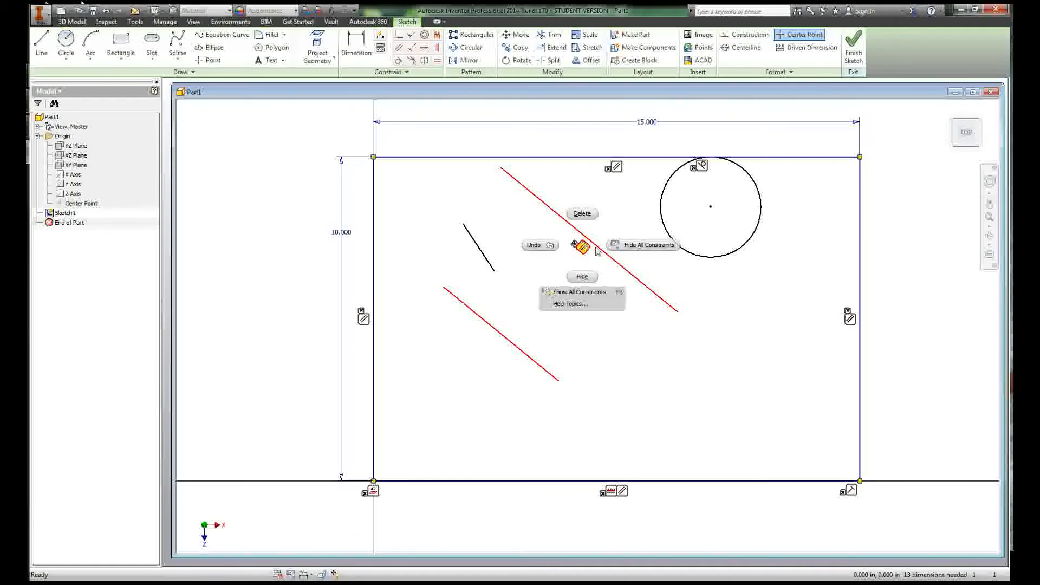
left_click(582, 215)
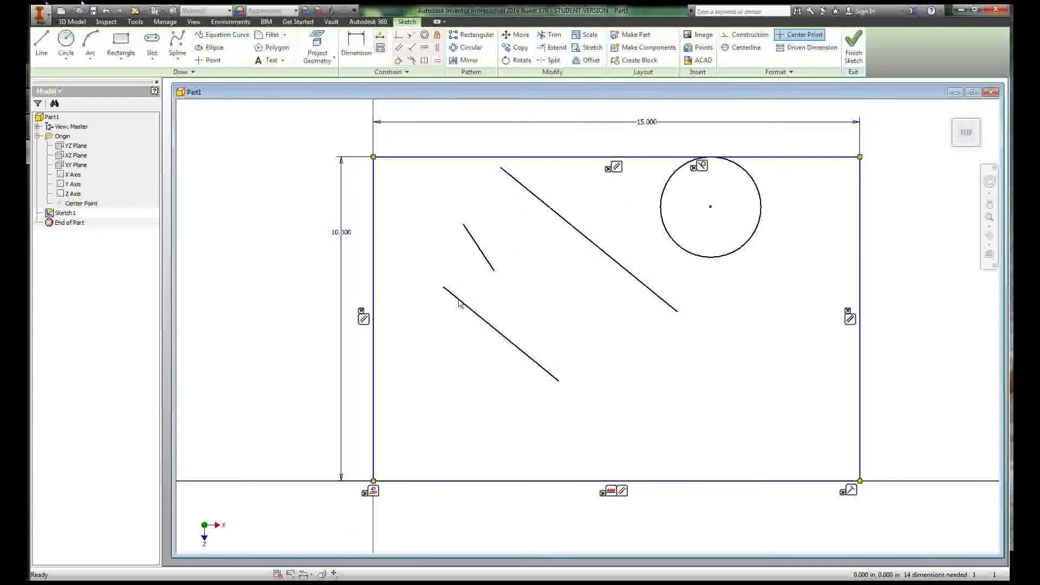
Move the lower diagonal slightly up and to the right, and delete the short line above it.
left_click_drag(456, 297, 473, 282)
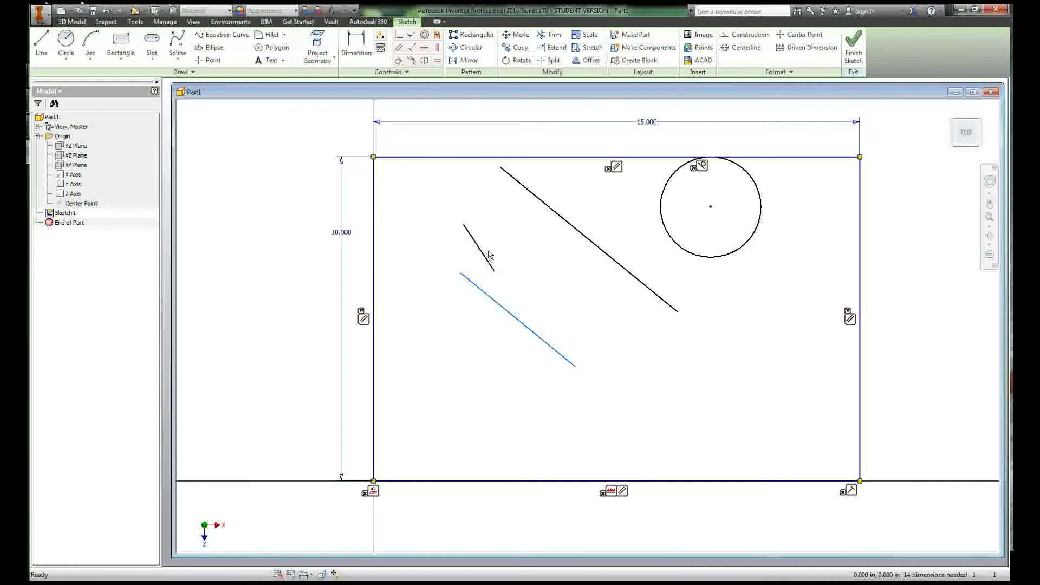
key("Delete")
Dimension the angle between the lower diagonal and the rectangle's upper edge and set it to 60 degrees.
key("d")
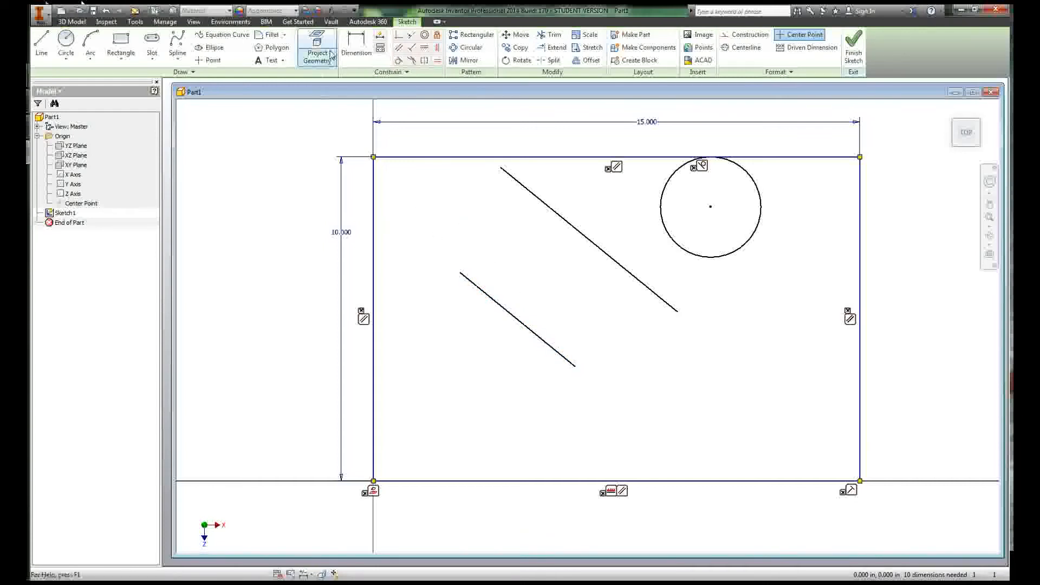
left_click(487, 293)
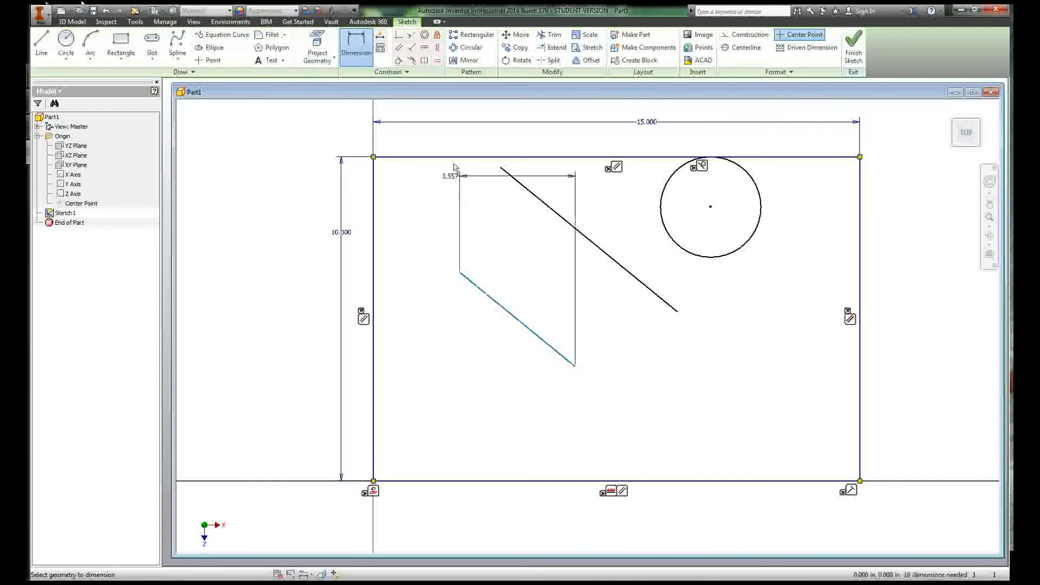
left_click(510, 176)
left_click(519, 224)
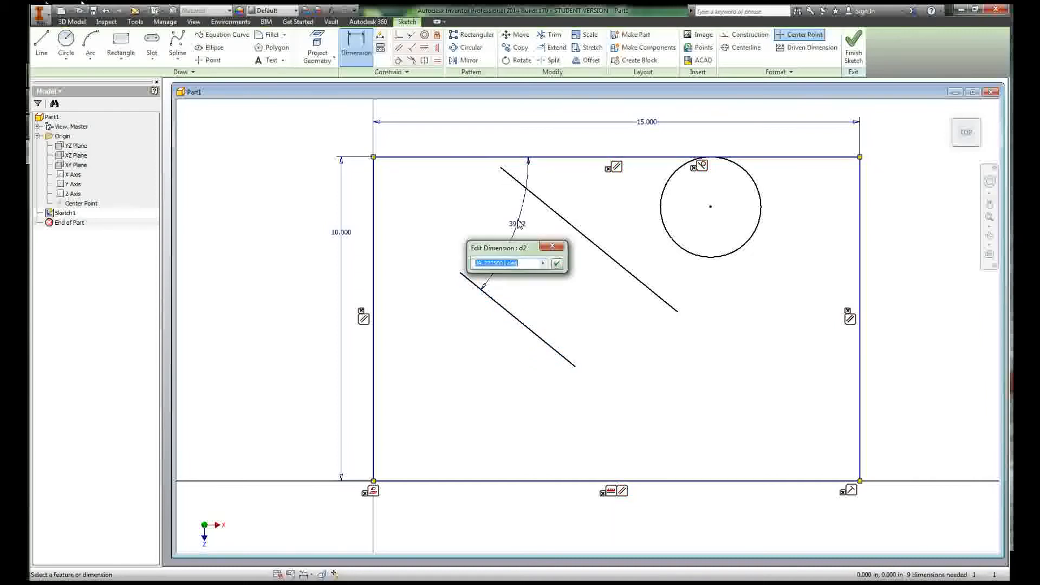
type("60")
key("Return")
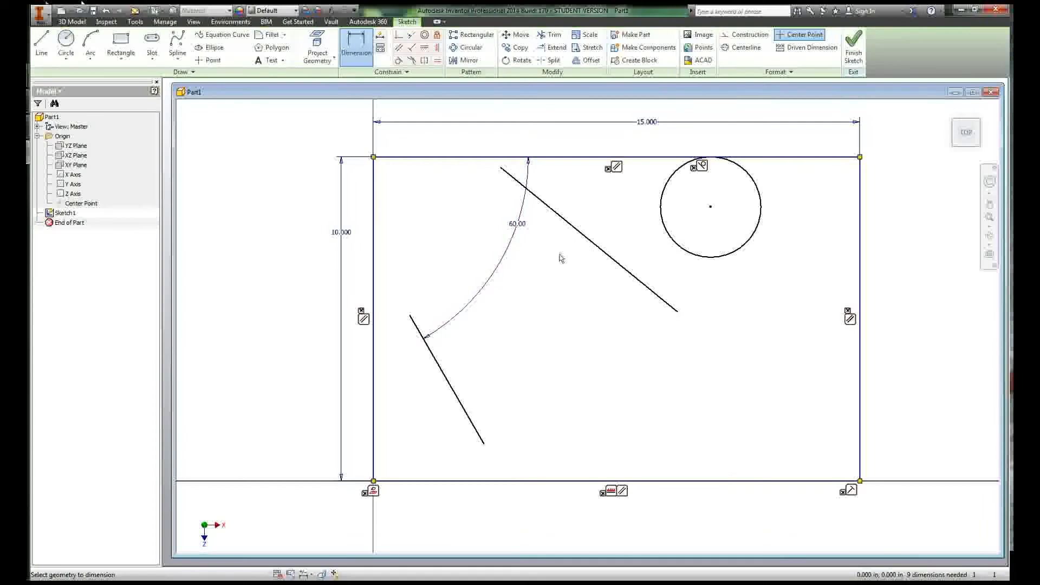
key("Escape")
Apply a Perpendicular constraint between the longer diagonal and the rectangle's upper edge.
left_click(412, 48)
left_click(550, 209)
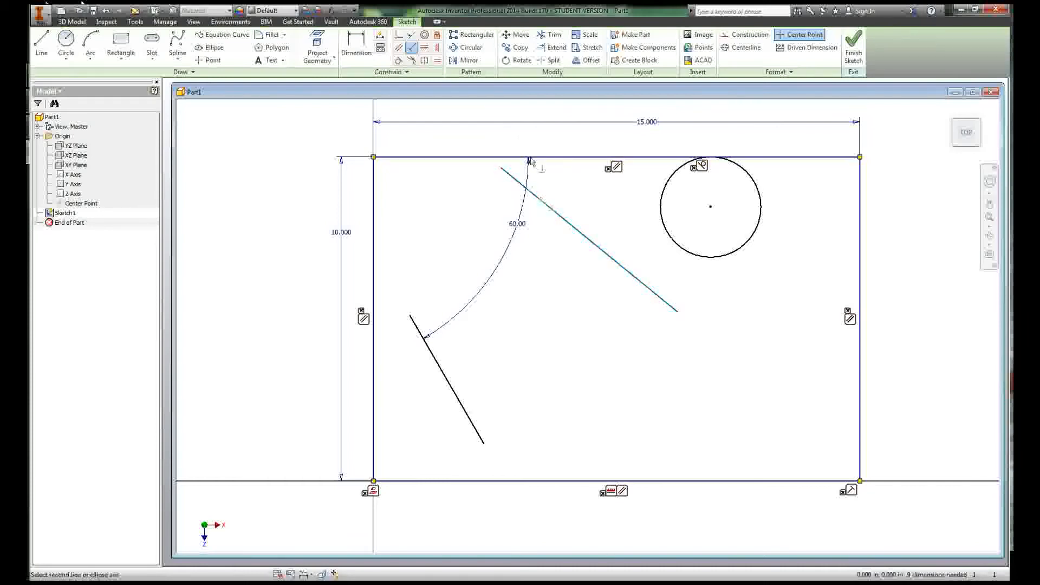
left_click(531, 158)
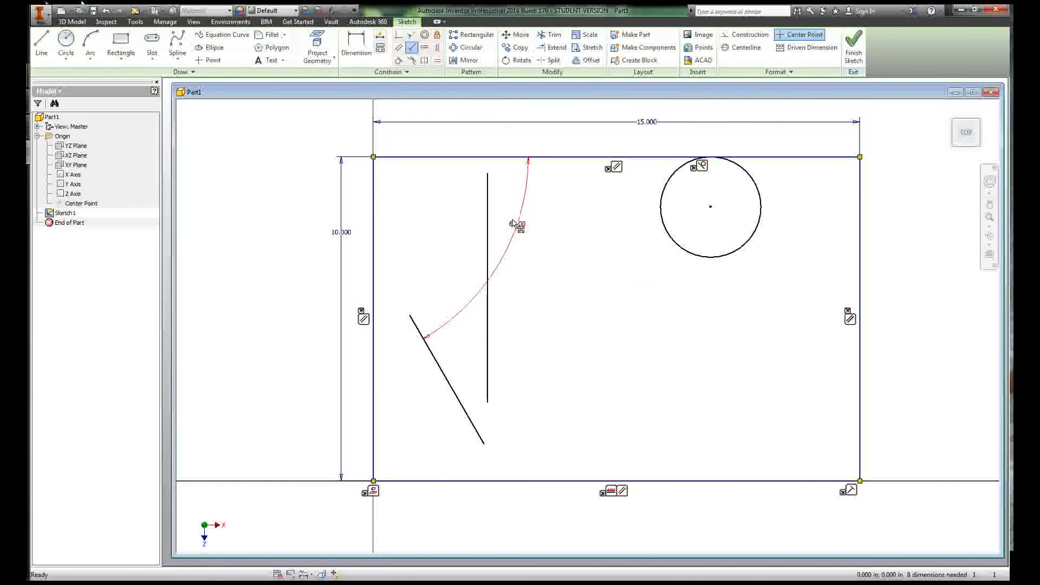
Delete the 60-degree angle dimension and apply a Horizontal constraint to the shorter slanted line.
key("Escape")
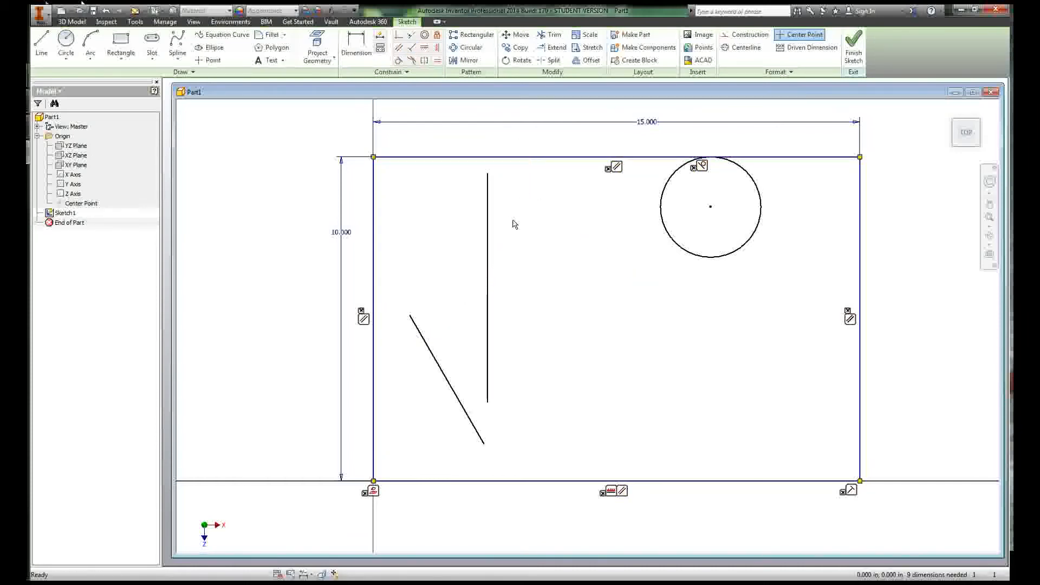
left_click(426, 47)
left_click(440, 367)
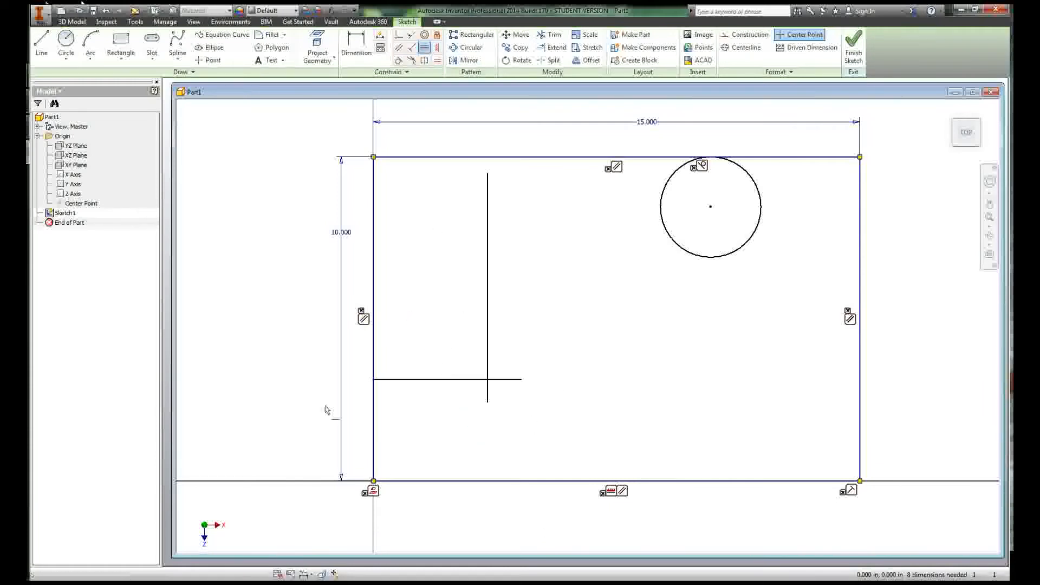
Hide all constraint symbols in the sketch.
right_click(539, 316)
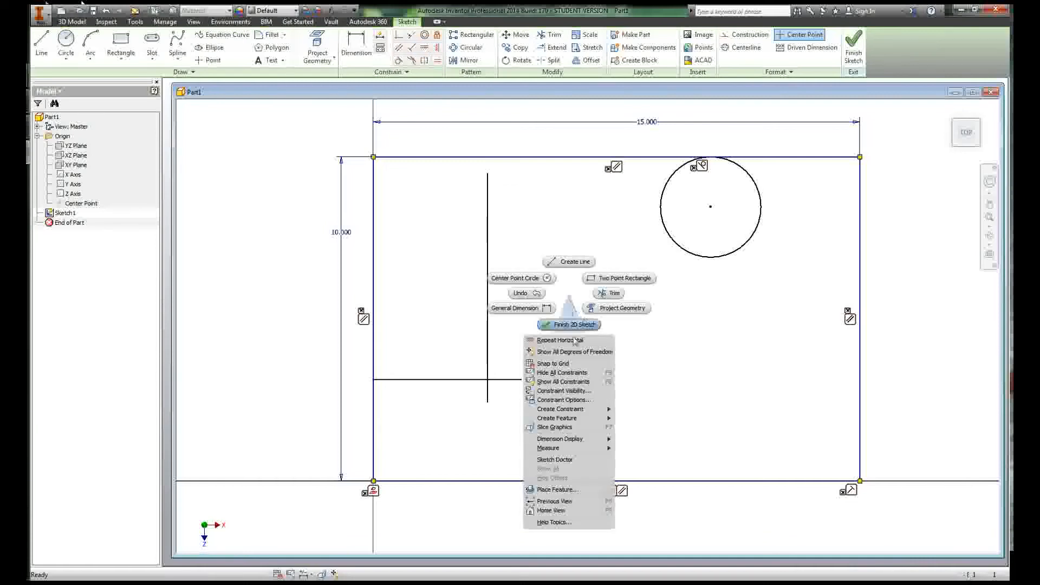
left_click(560, 373)
right_click(563, 297)
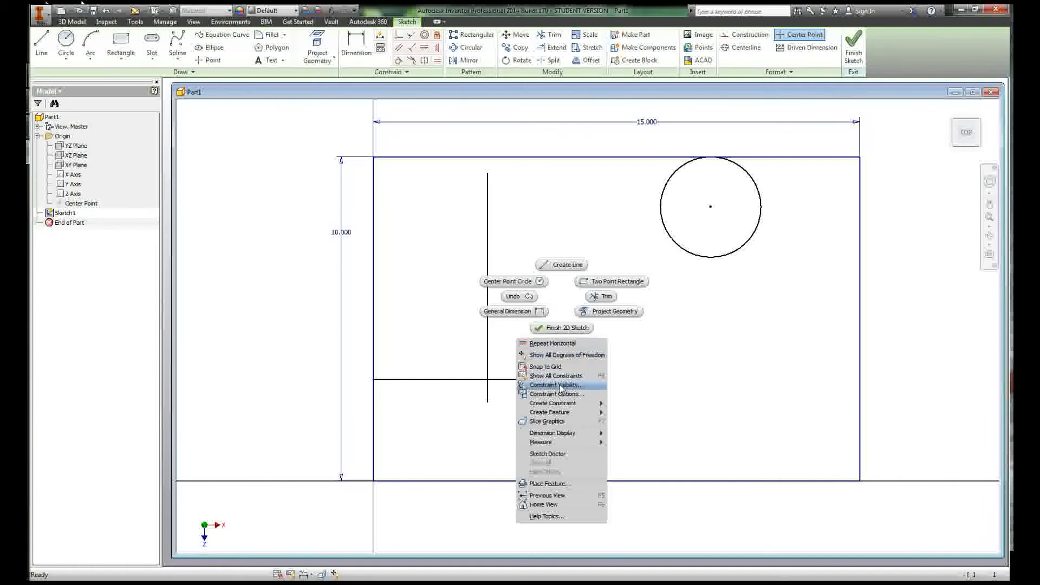
mouse_move(558, 404)
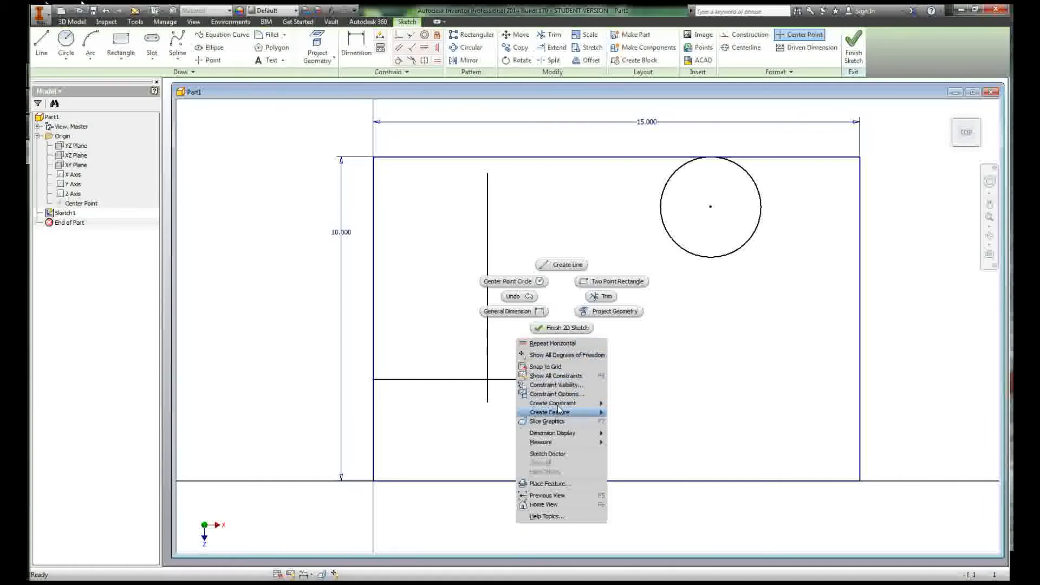
mouse_move(559, 432)
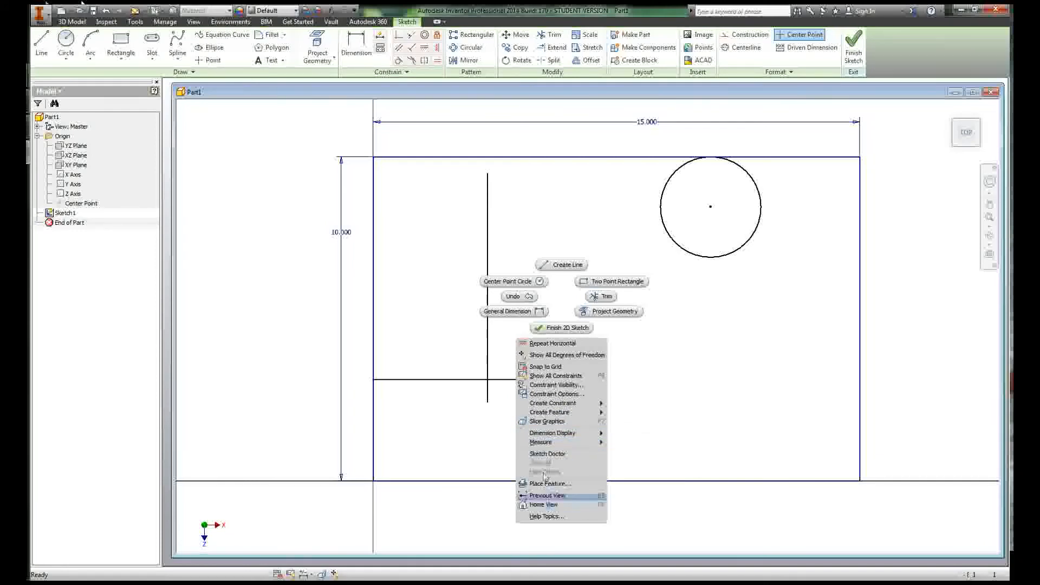
left_click(561, 298)
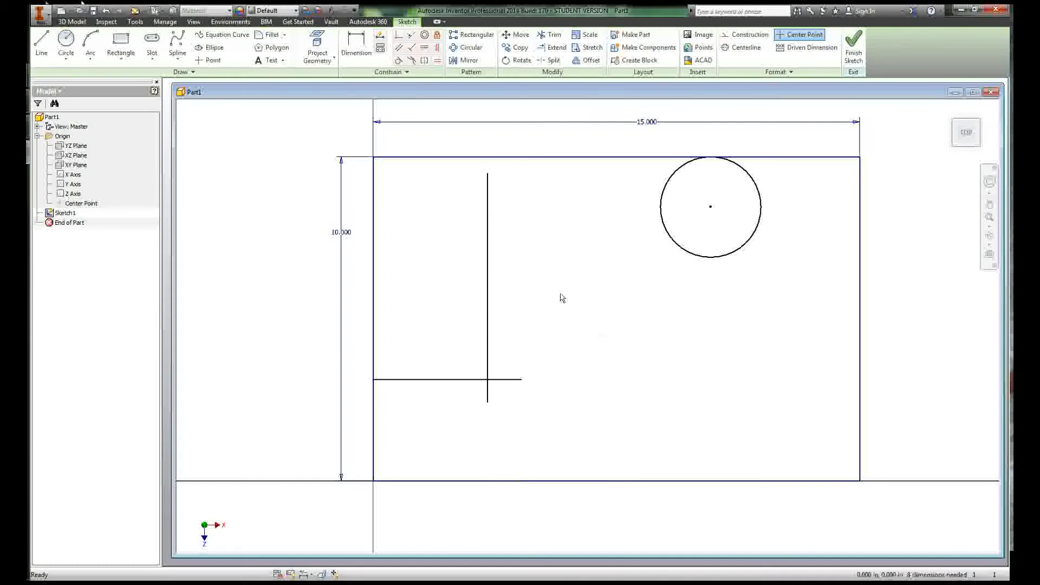
Delete the two crossing lines and the circle, keeping only the dimensioned rectangle.
left_click_drag(559, 424, 441, 289)
key("Delete")
left_click_drag(748, 285, 643, 225)
key("Delete")
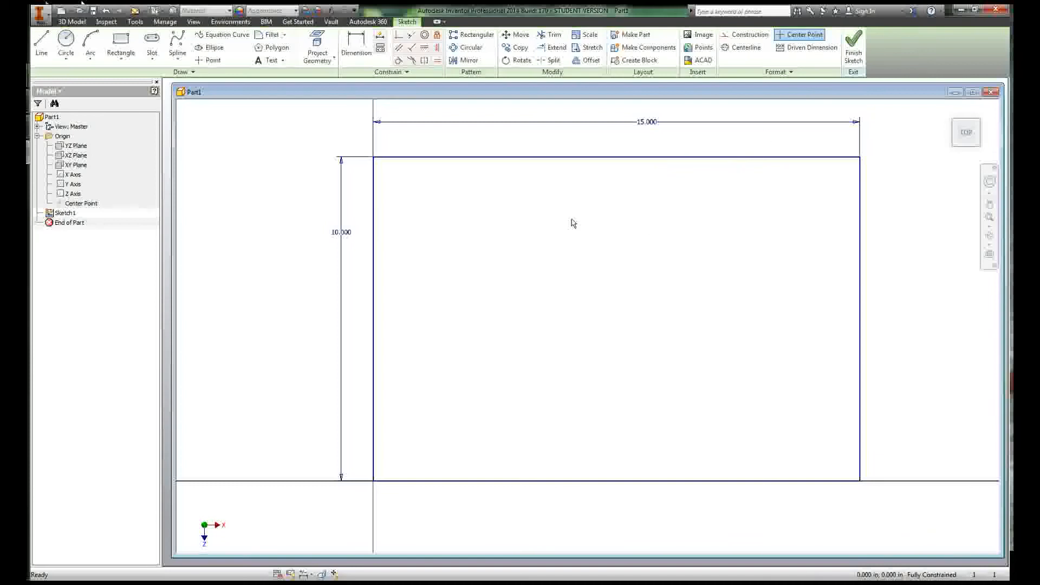
Finish the 2D sketch of the 15 by 10 in rectangle.
left_click(853, 46)
scroll(789, 196, "up", 1)
middle_click_drag(789, 196, 422, 185)
scroll(636, 226, "up", 3)
scroll(780, 226, "up", 1)
middle_click_drag(779, 225, 434, 273)
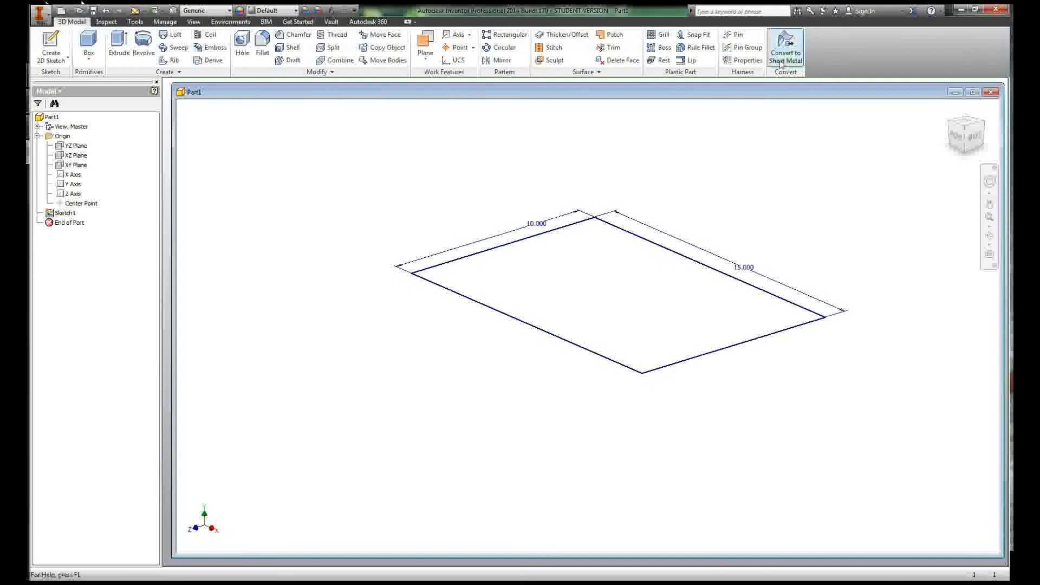
Extrude the sketched rectangle 1 in upward into a solid plate.
middle_click_drag(578, 216, 584, 288)
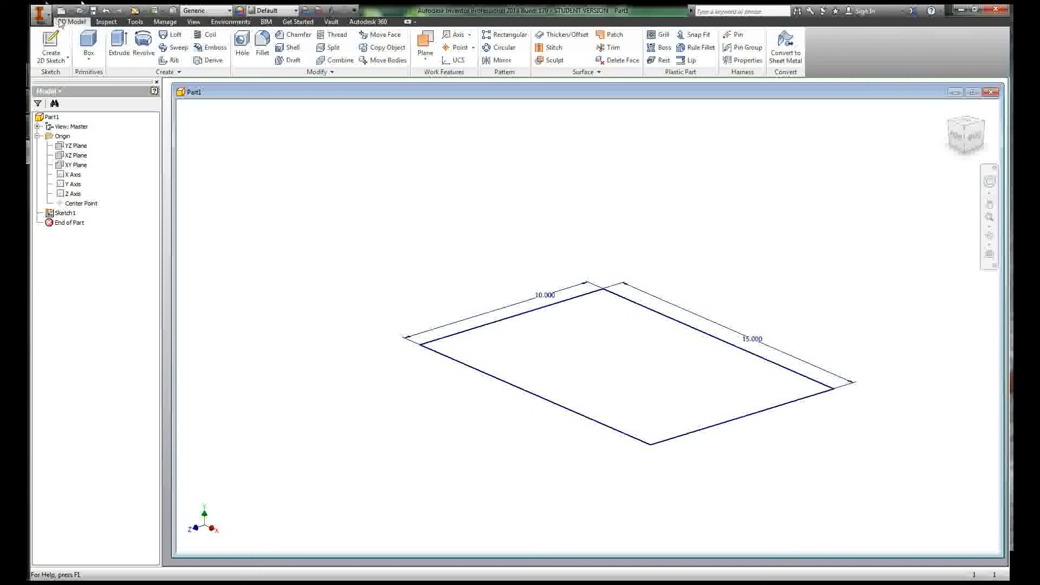
middle_click_drag(694, 274, 652, 260)
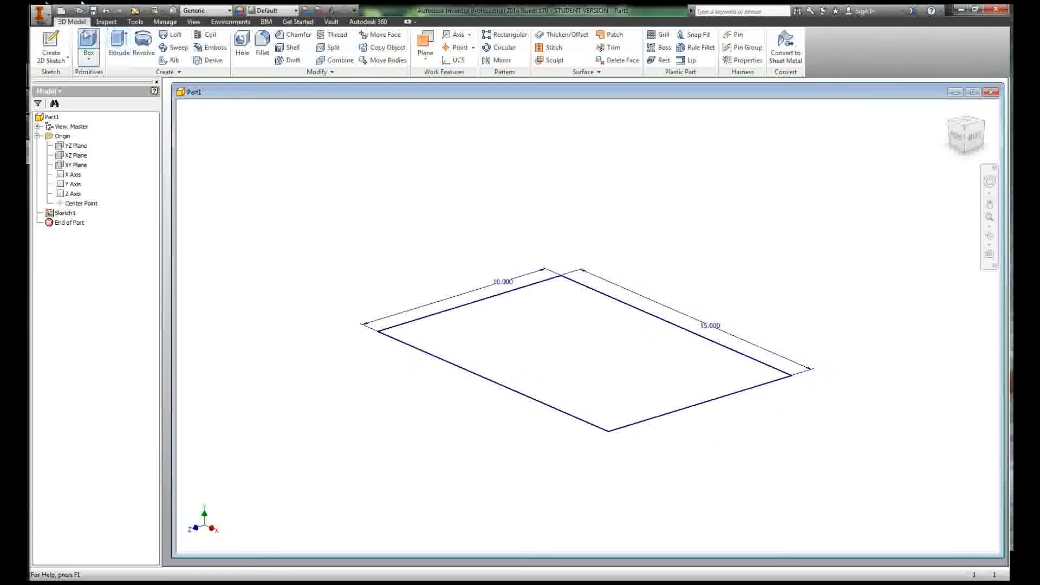
left_click(118, 44)
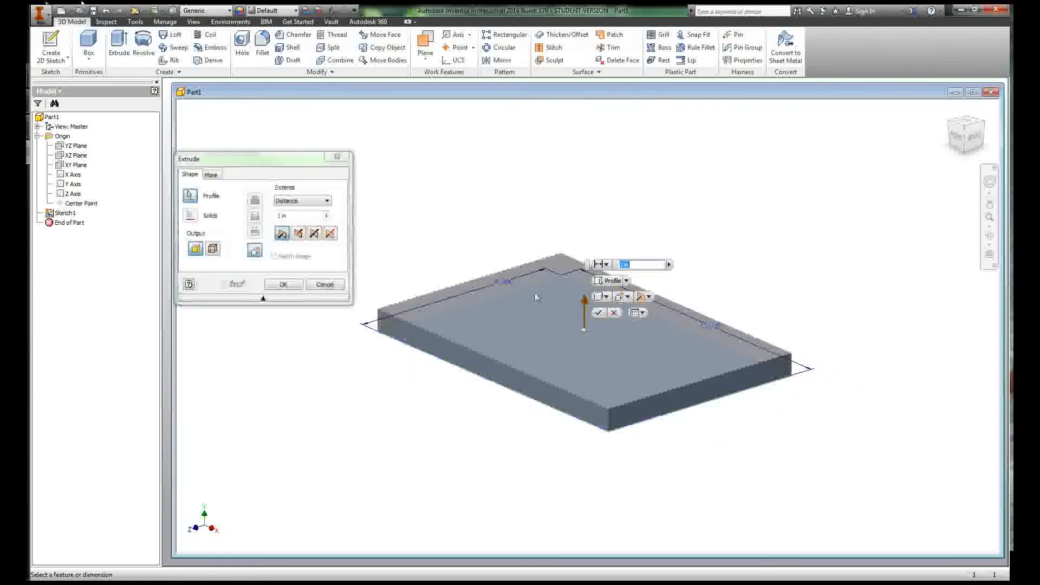
left_click(279, 281)
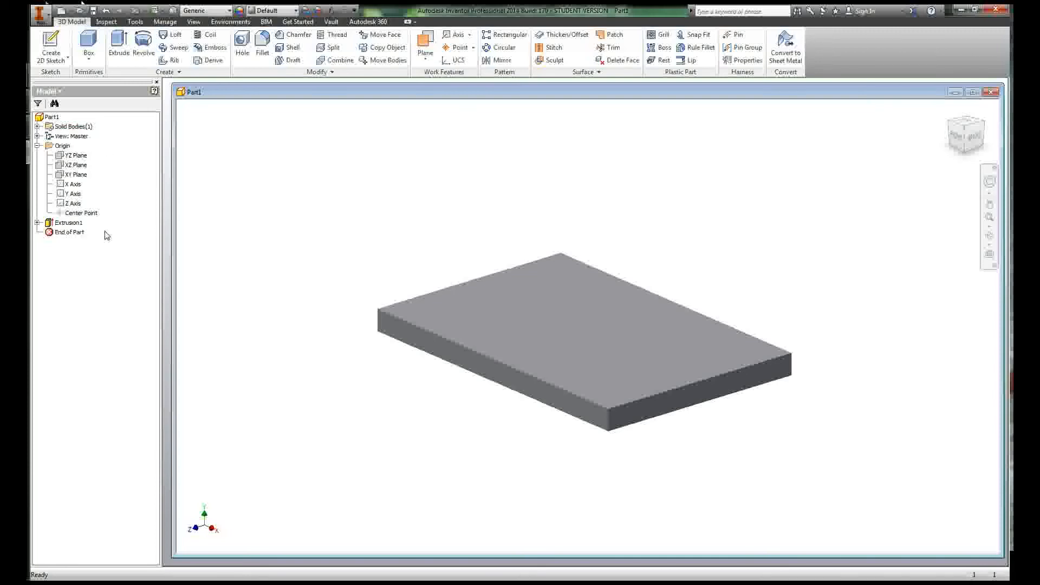
Expand the extrusion in the model tree and review the available options for the feature and its sketch.
left_click(37, 223)
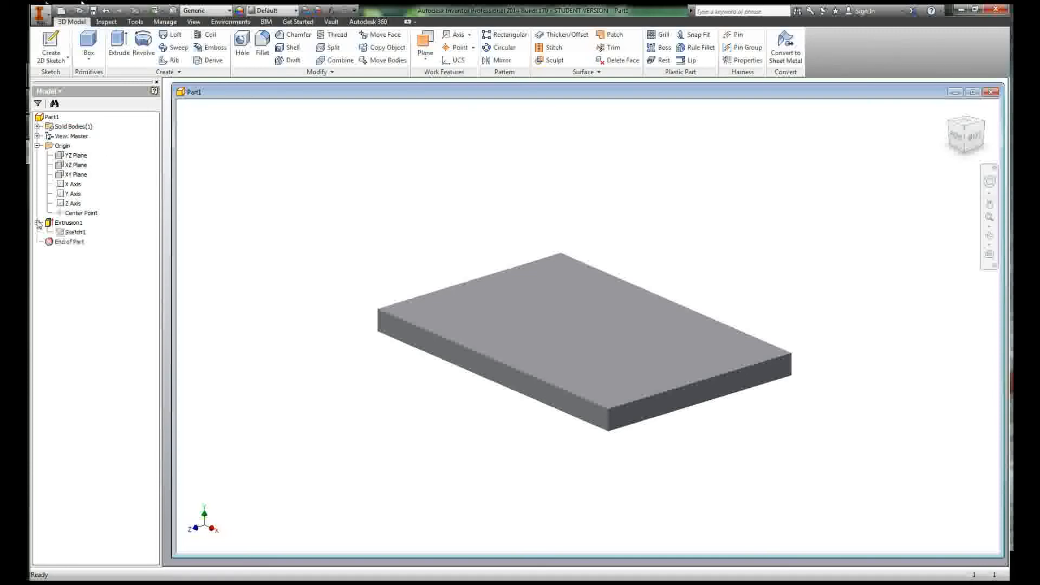
left_click(74, 232)
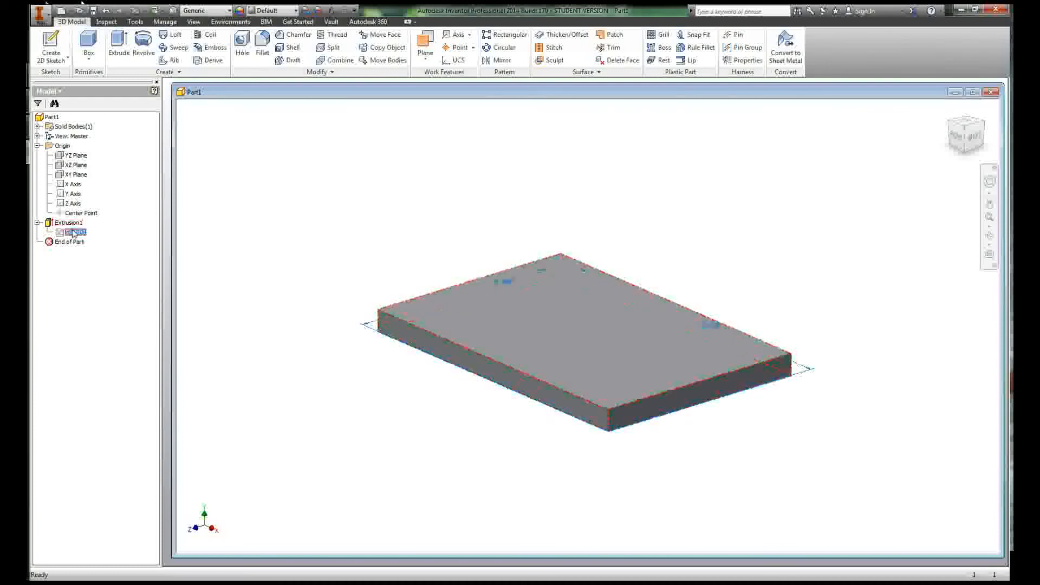
right_click(73, 232)
key("Escape")
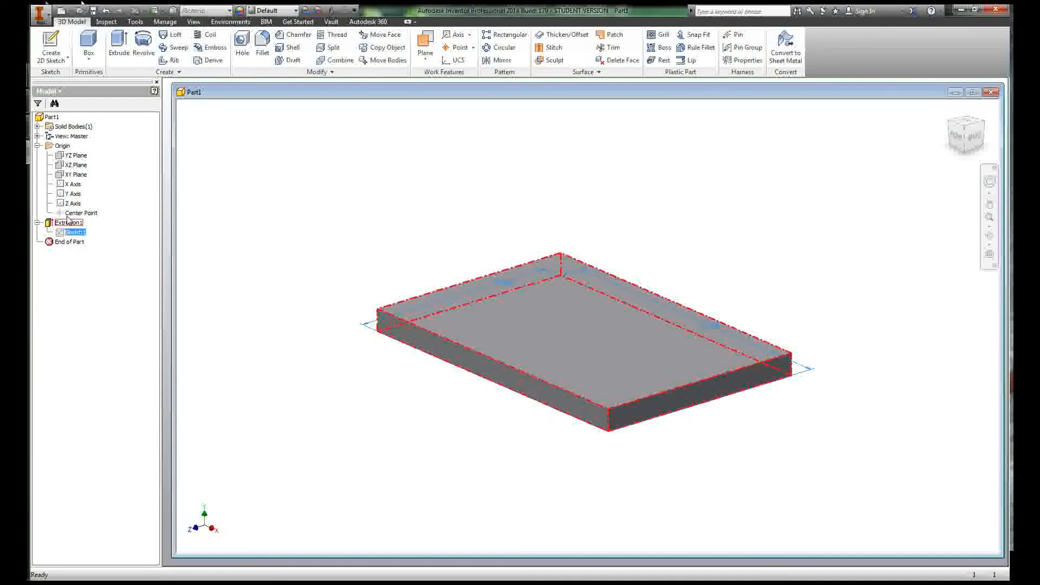
right_click(67, 219)
left_click(247, 222)
left_click(94, 287)
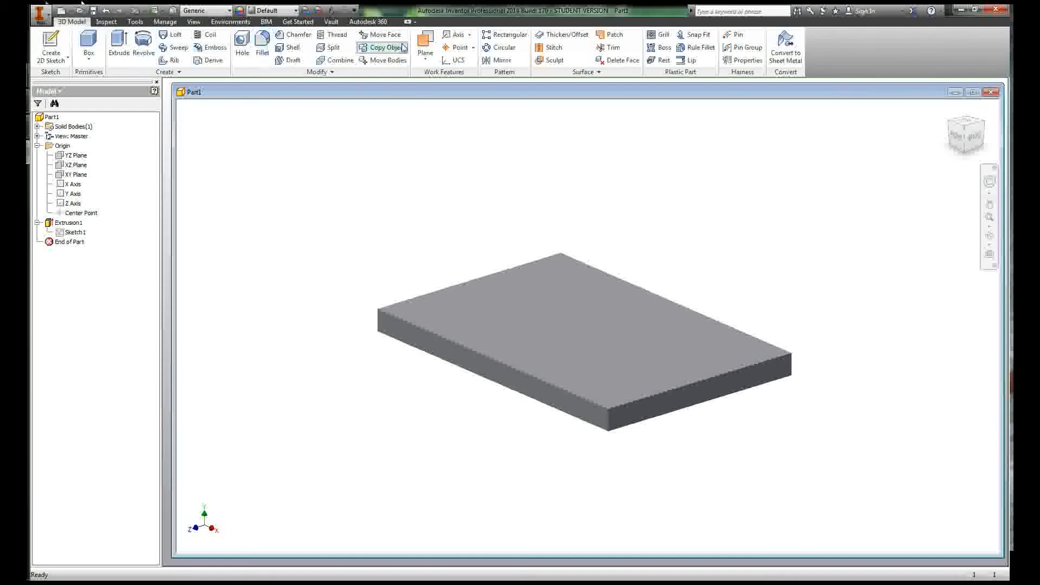
Measure distances between faces and edges of the plate, including the length of its long upper edge.
left_click(108, 21)
left_click(45, 41)
left_click(441, 287)
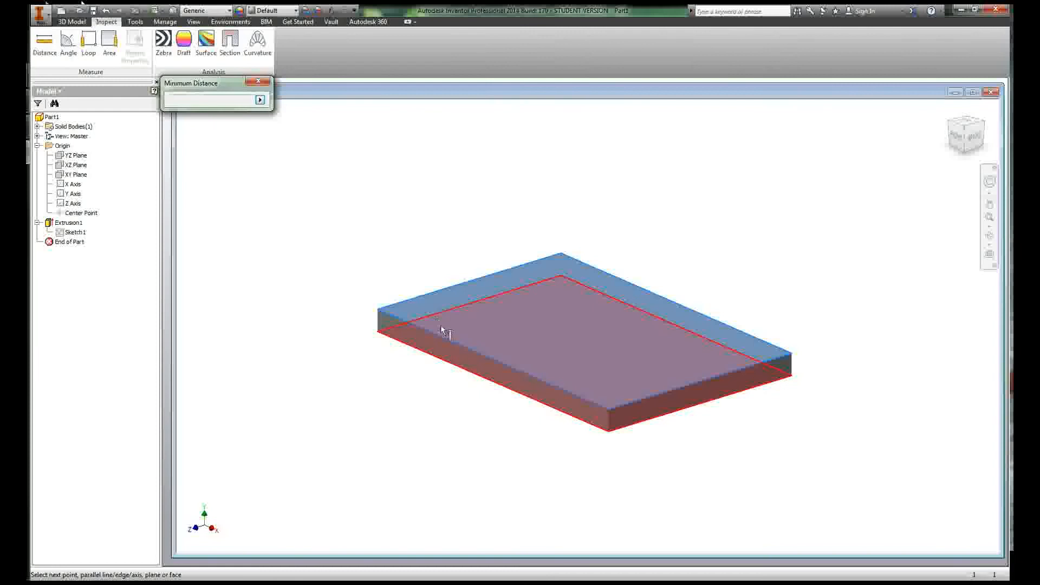
left_click(442, 351)
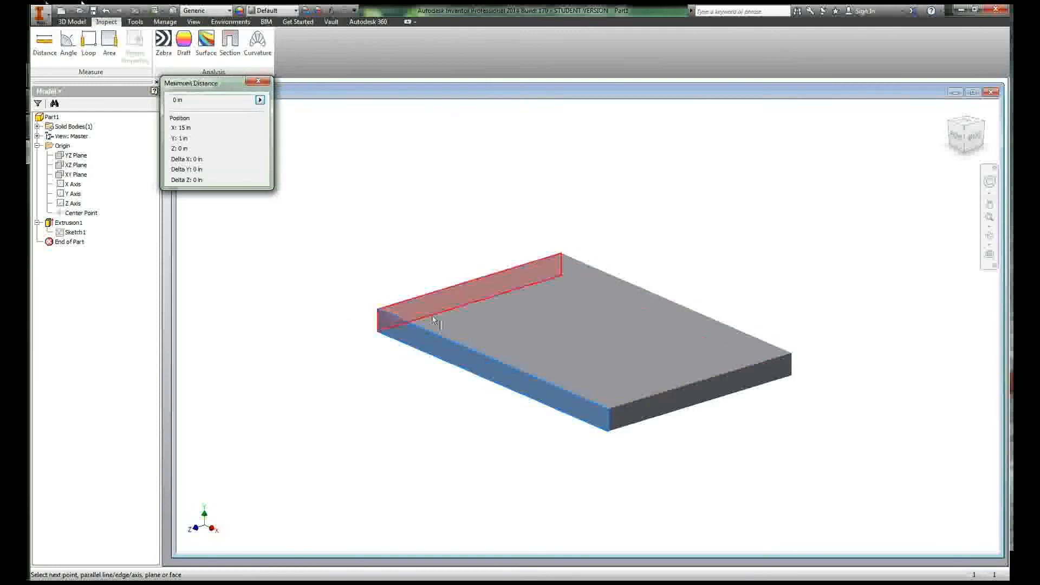
left_click(749, 333)
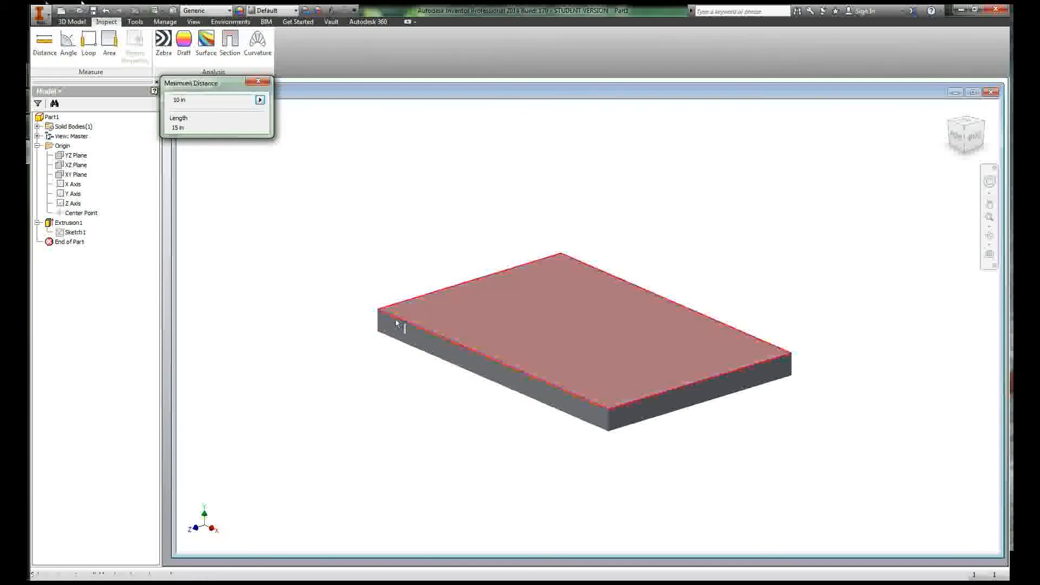
left_click(452, 338)
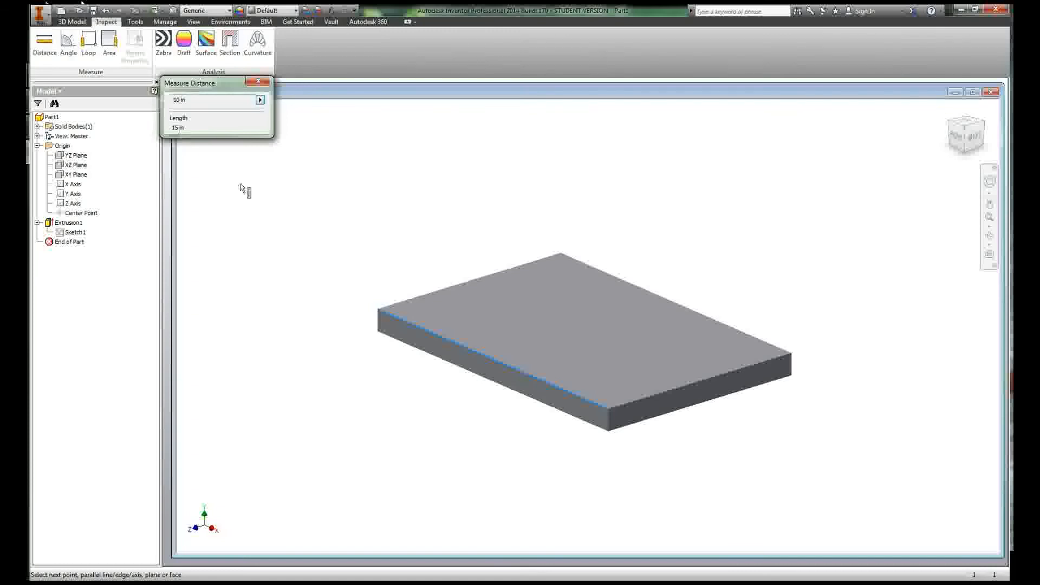
left_click(258, 82)
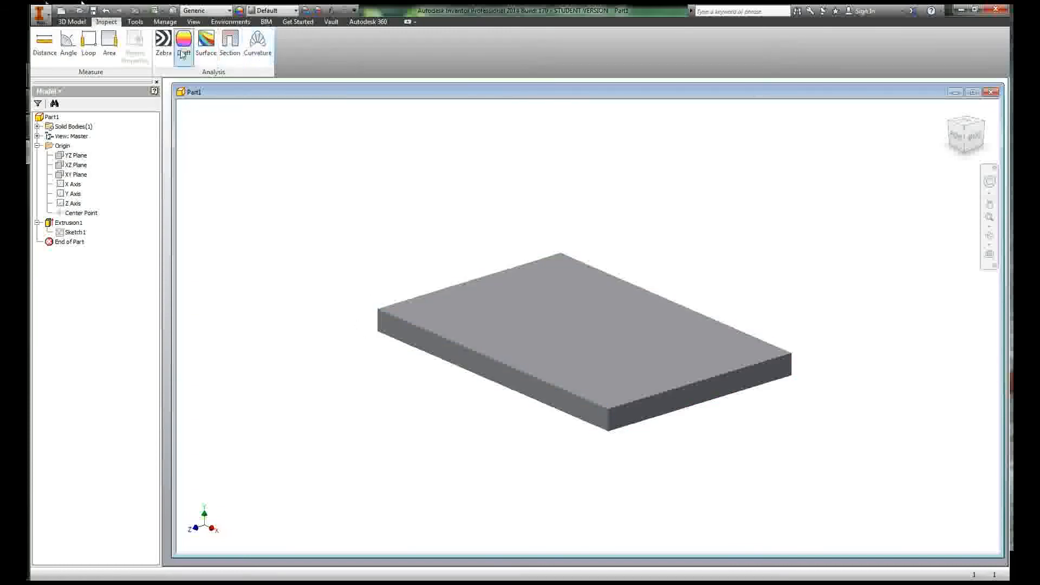
Open the part's iProperties and review its general, summary, project and status information.
left_click(134, 21)
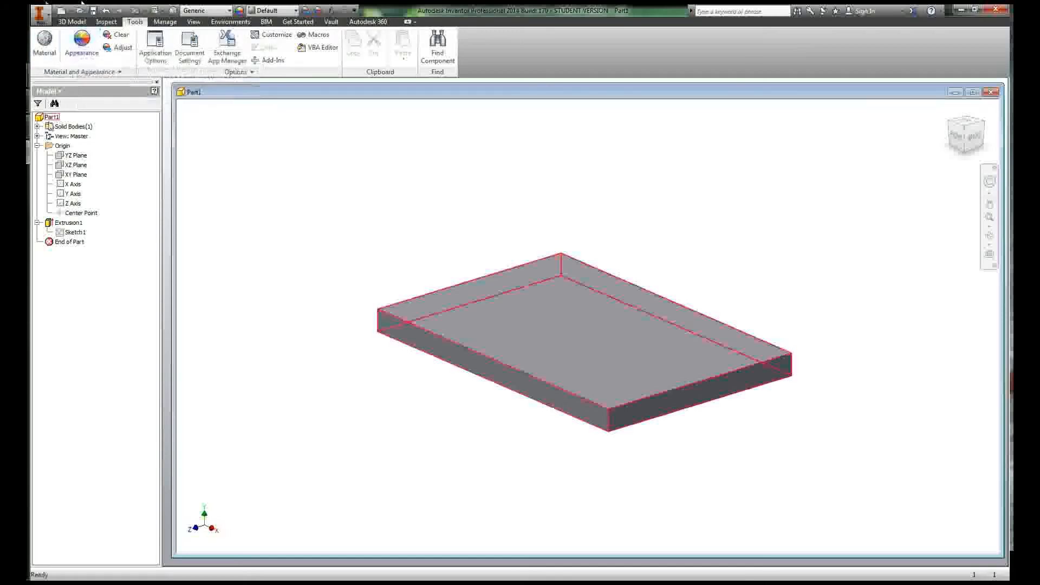
right_click(53, 117)
left_click(82, 220)
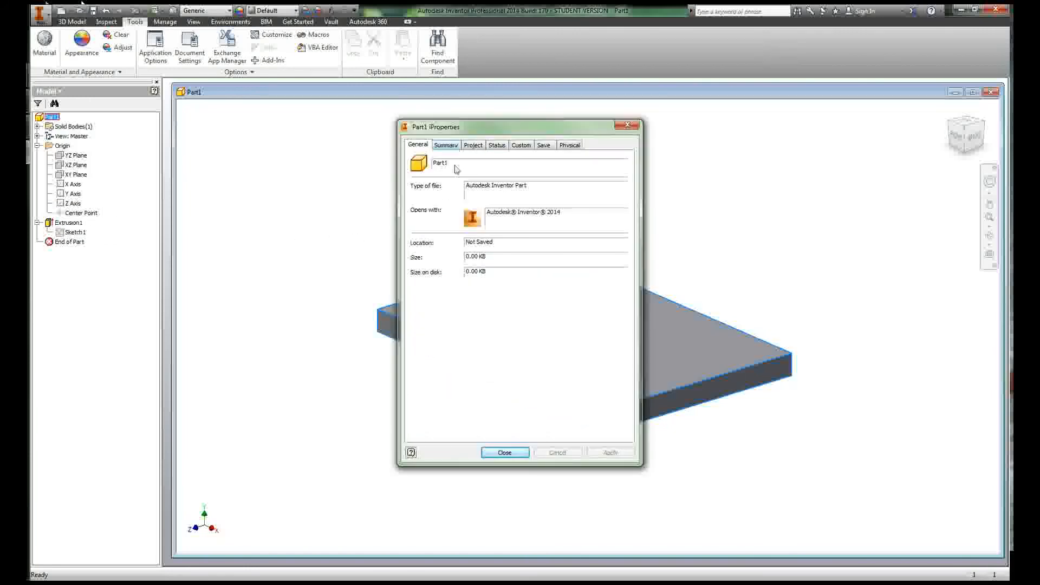
left_click_drag(548, 187, 441, 180)
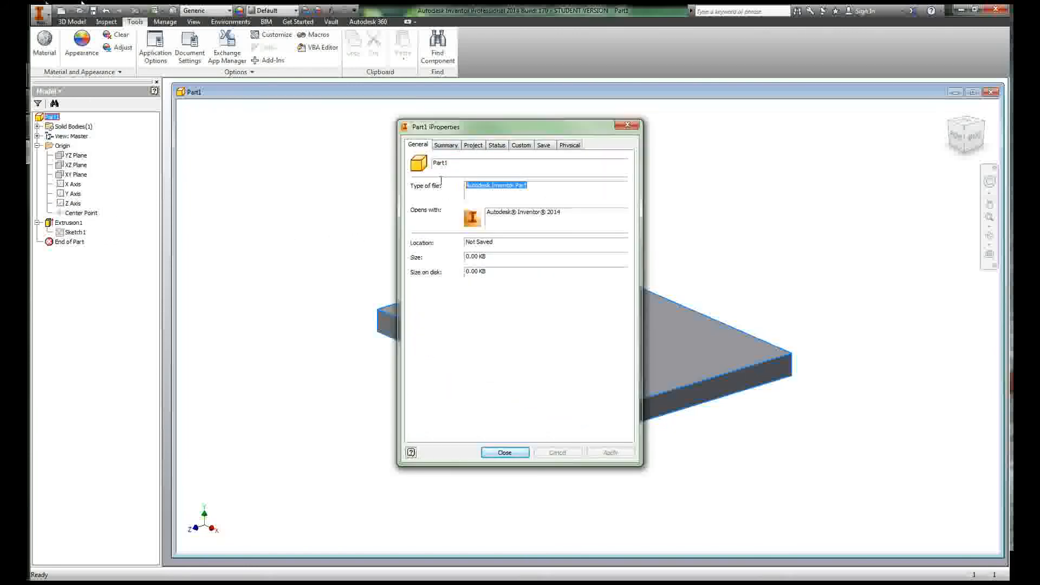
left_click(443, 144)
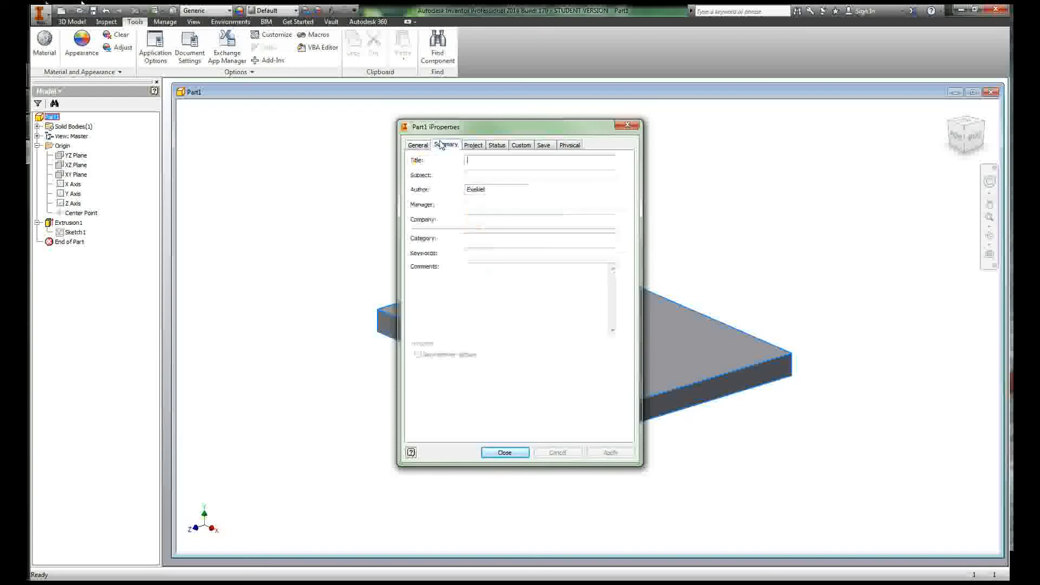
left_click(494, 171)
left_click(493, 189)
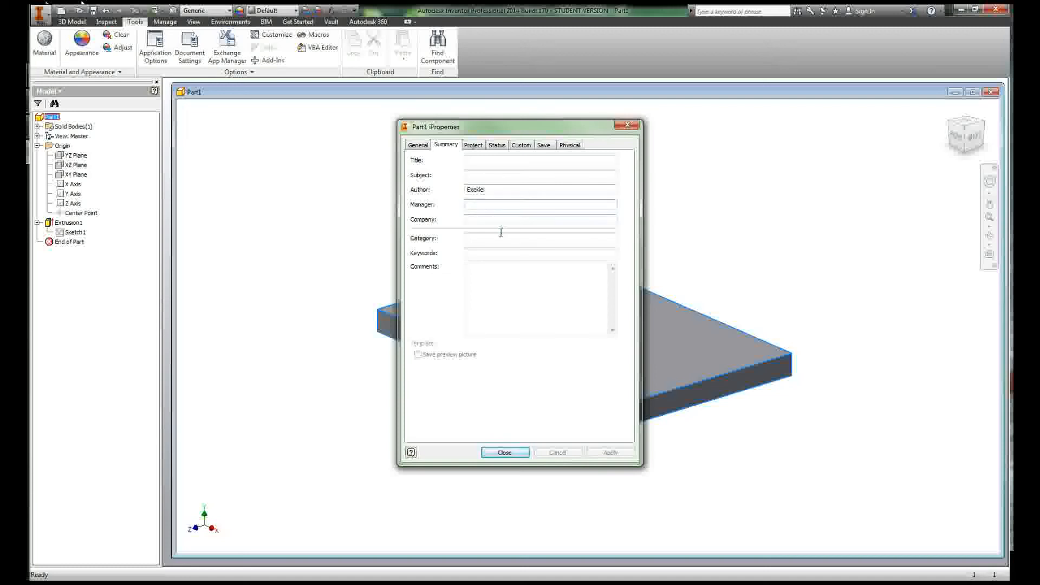
left_click(513, 291)
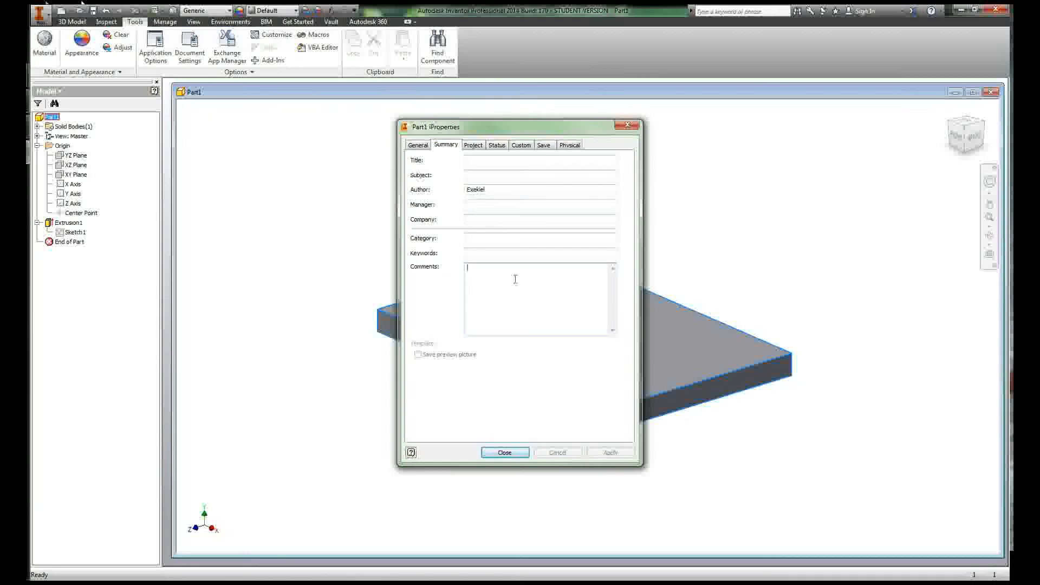
left_click(472, 146)
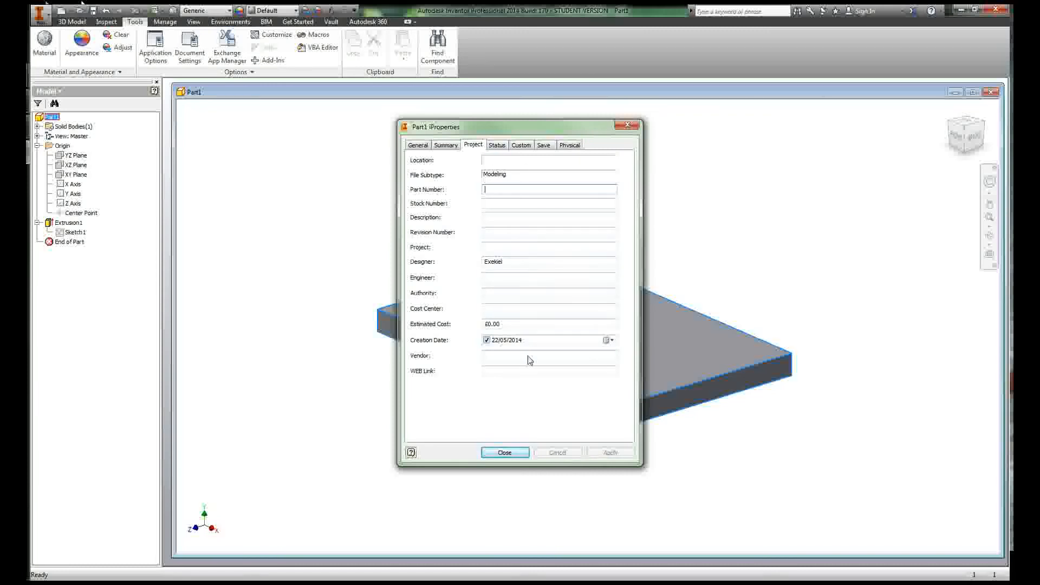
left_click(498, 145)
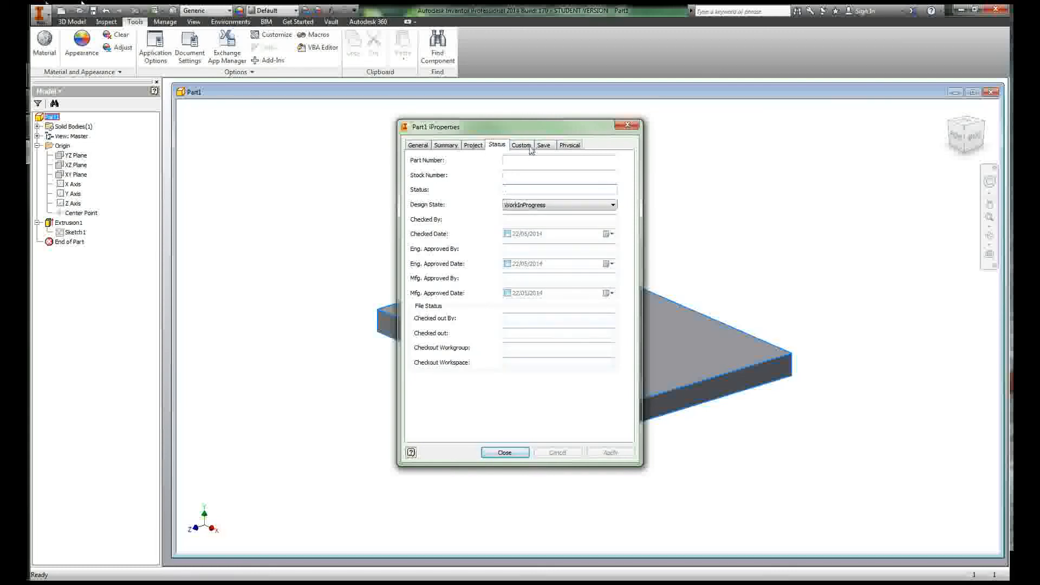
Try Gold as the part's material with Medium requested accuracy in its physical properties.
left_click(570, 146)
left_click(494, 196)
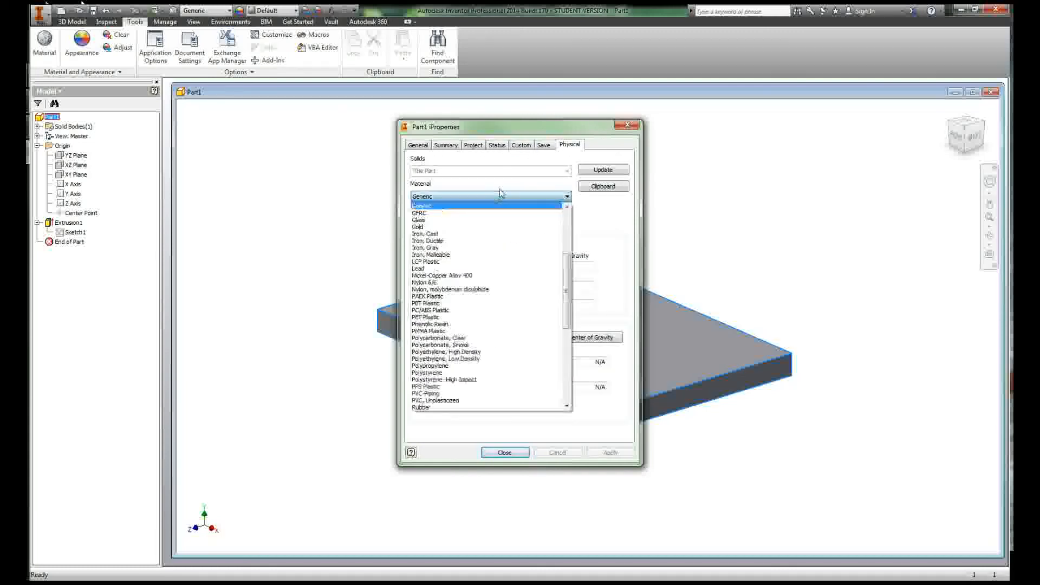
left_click(512, 226)
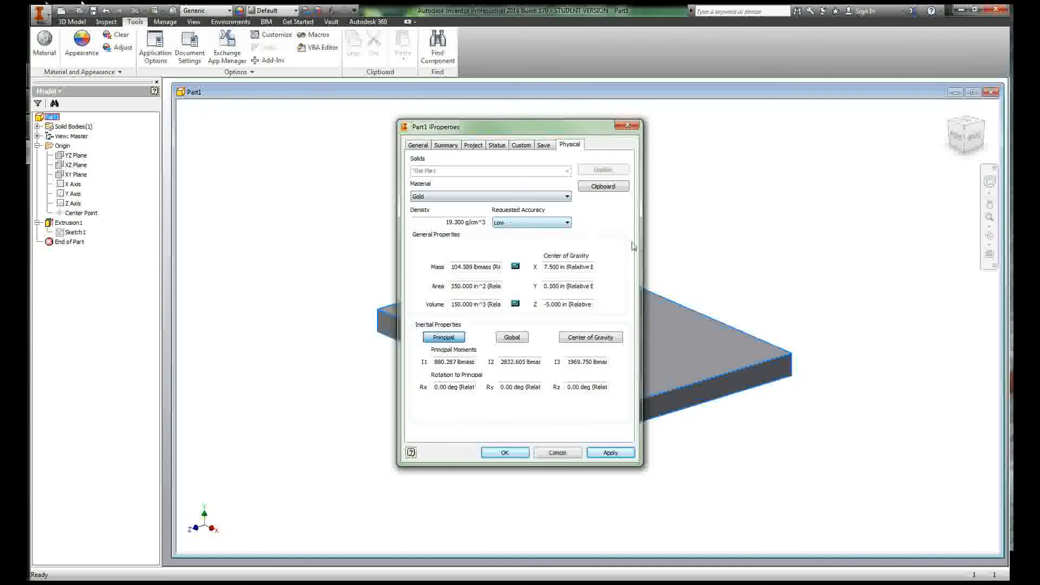
left_click(529, 227)
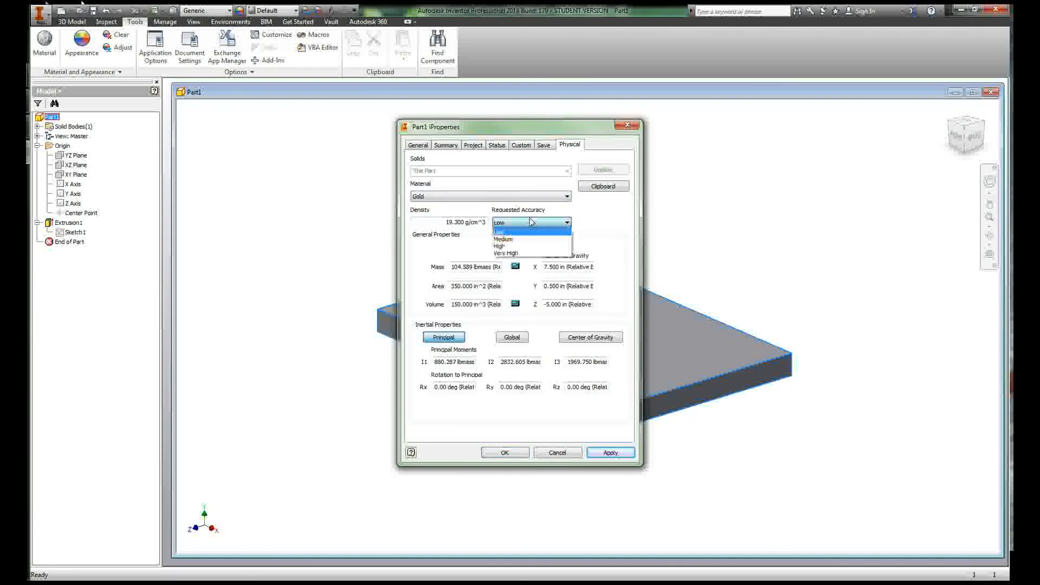
left_click(506, 239)
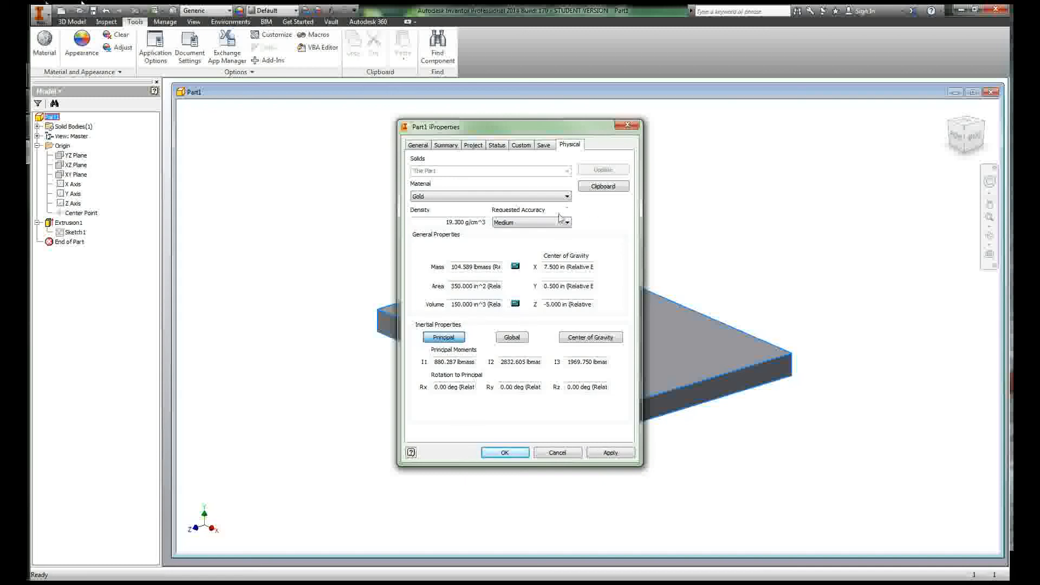
left_click(528, 223)
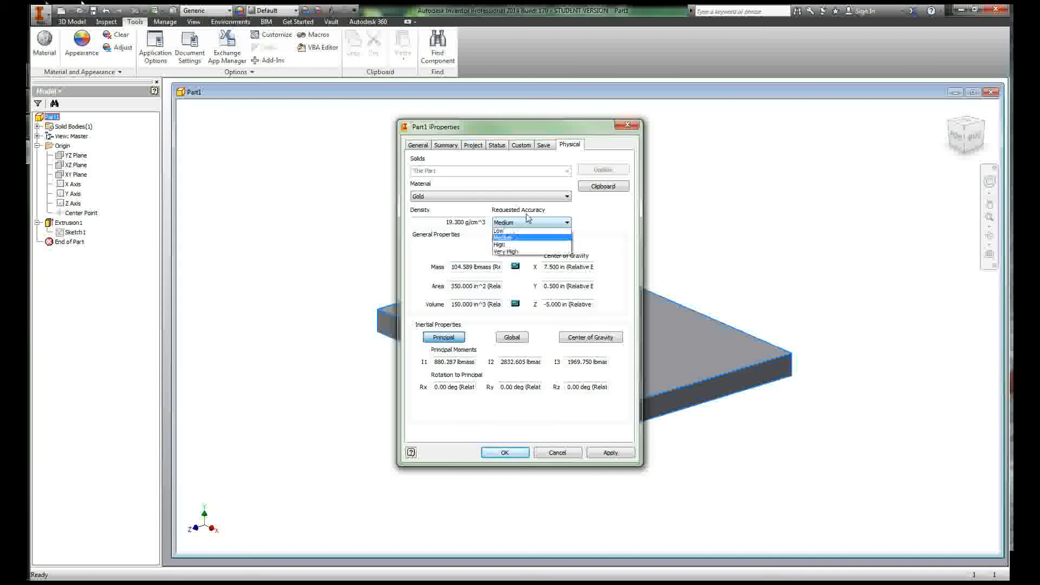
left_click(531, 238)
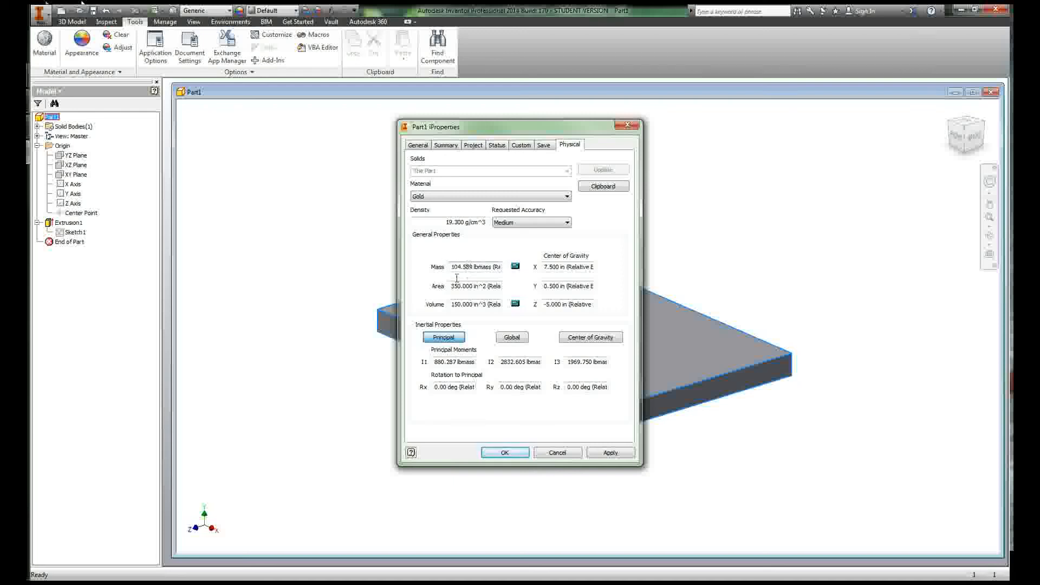
left_click(569, 455)
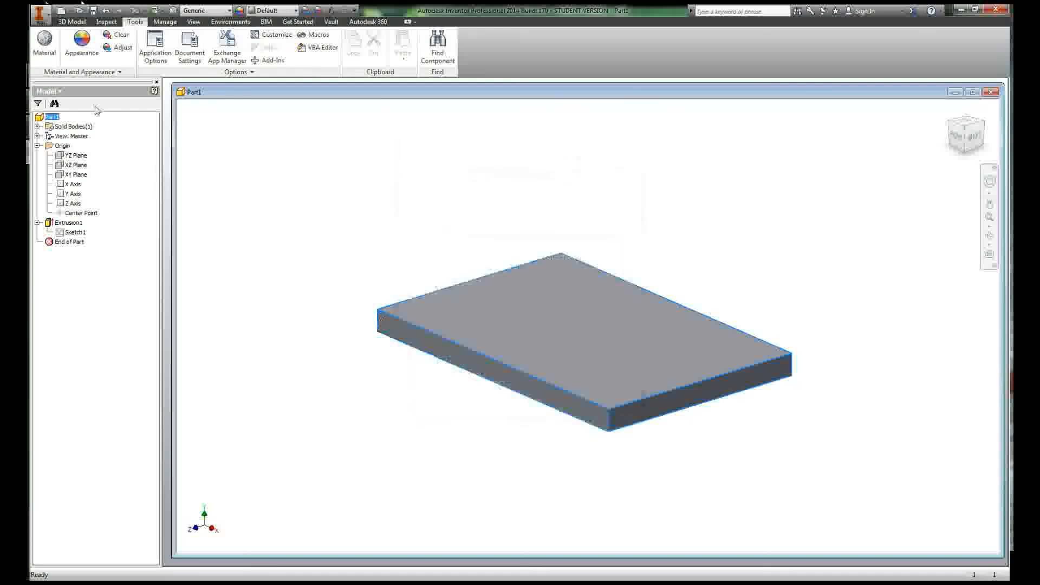
Display the plate's center of gravity and examine it from another viewing angle.
left_click(192, 22)
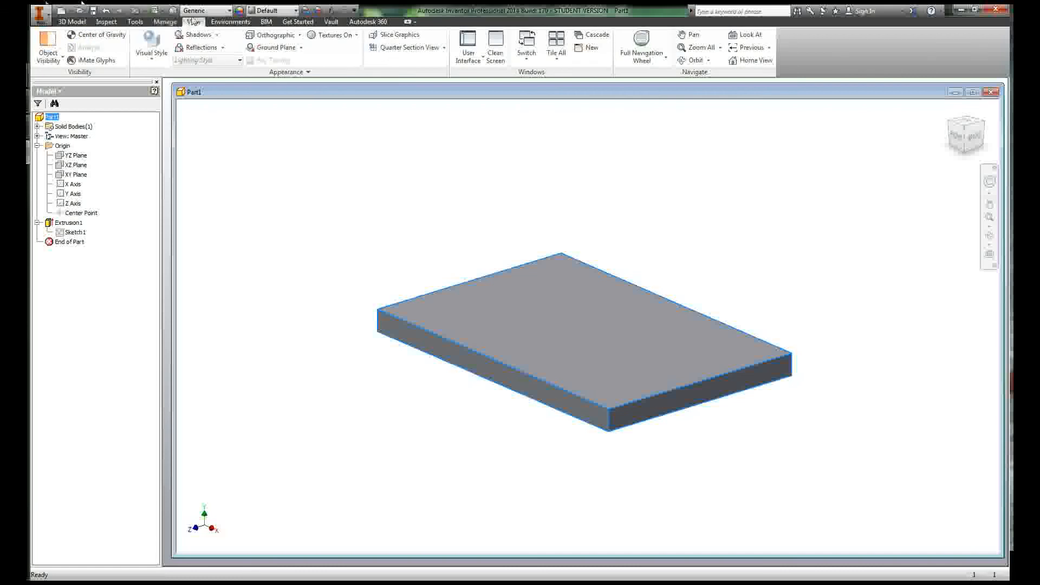
left_click(88, 36)
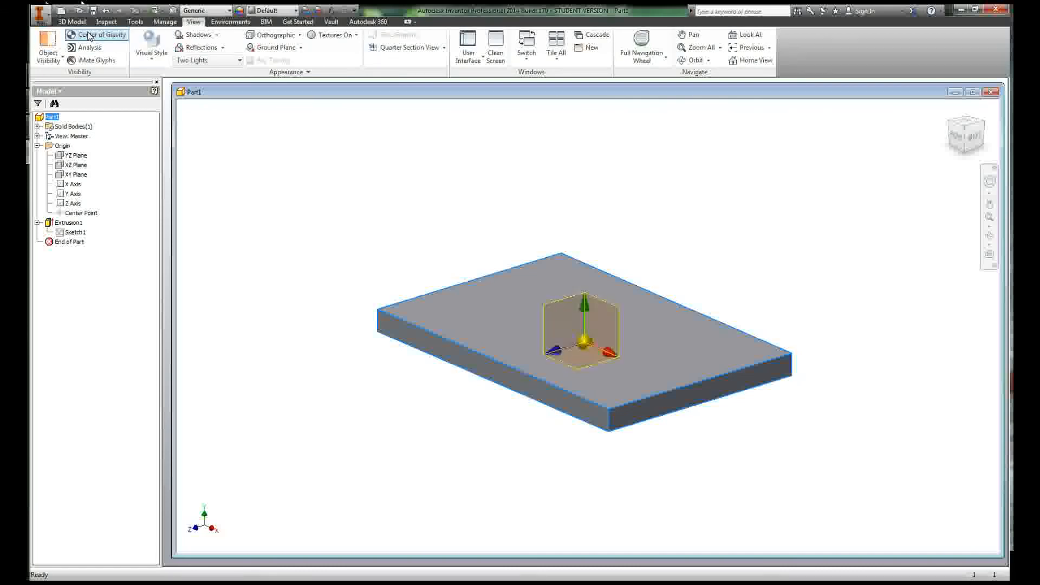
left_click(990, 235)
left_click_drag(696, 255, 539, 330)
right_click(539, 331)
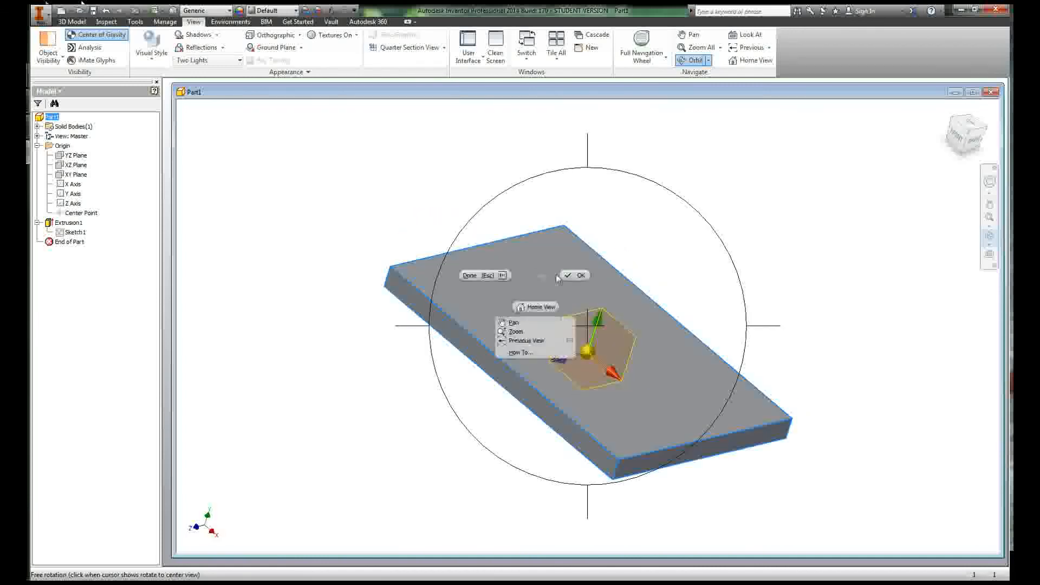
left_click(537, 304)
Turn on the zebra analysis display and examine the plate's surfaces from a different angle.
left_click(84, 48)
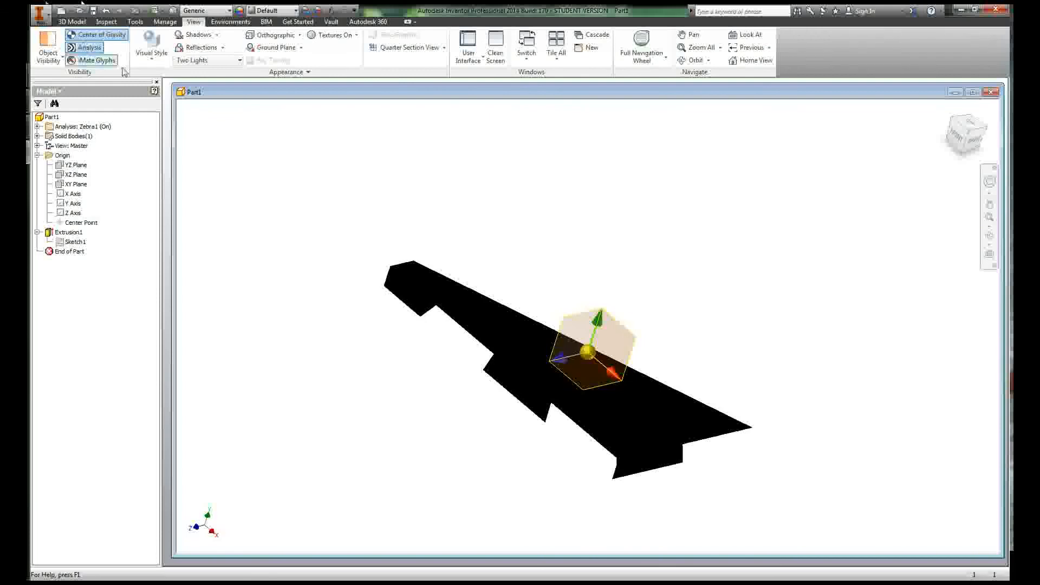
left_click(989, 235)
left_click_drag(643, 297, 582, 238)
right_click(582, 238)
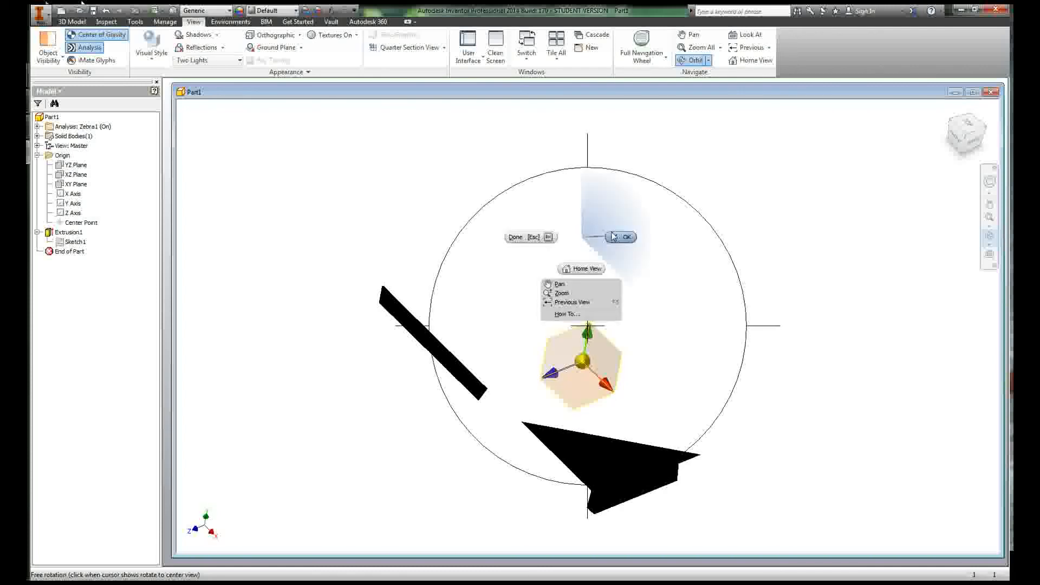
left_click(584, 267)
Turn off the zebra analysis and the center of gravity display.
left_click(85, 47)
left_click(85, 36)
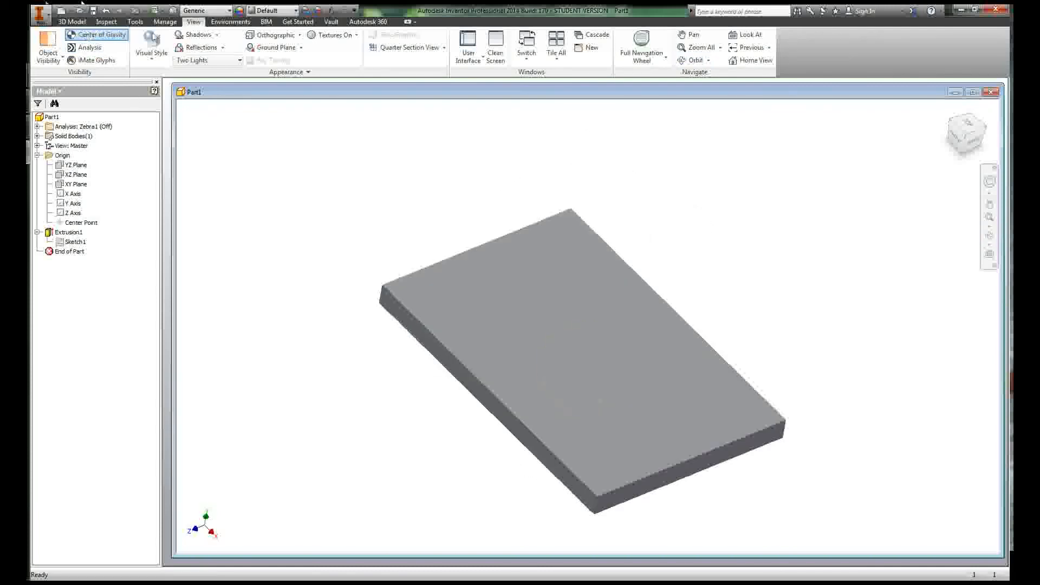
Display the plate in the Shaded with Edges visual style and in the Wireframe style to compare them.
left_click(151, 45)
left_click(173, 124)
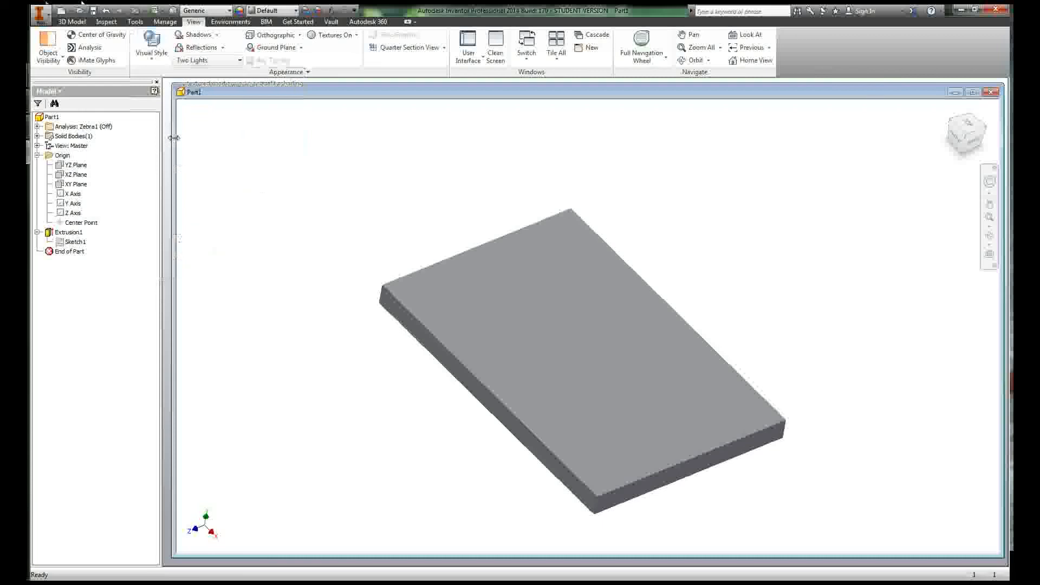
left_click(151, 44)
left_click(180, 167)
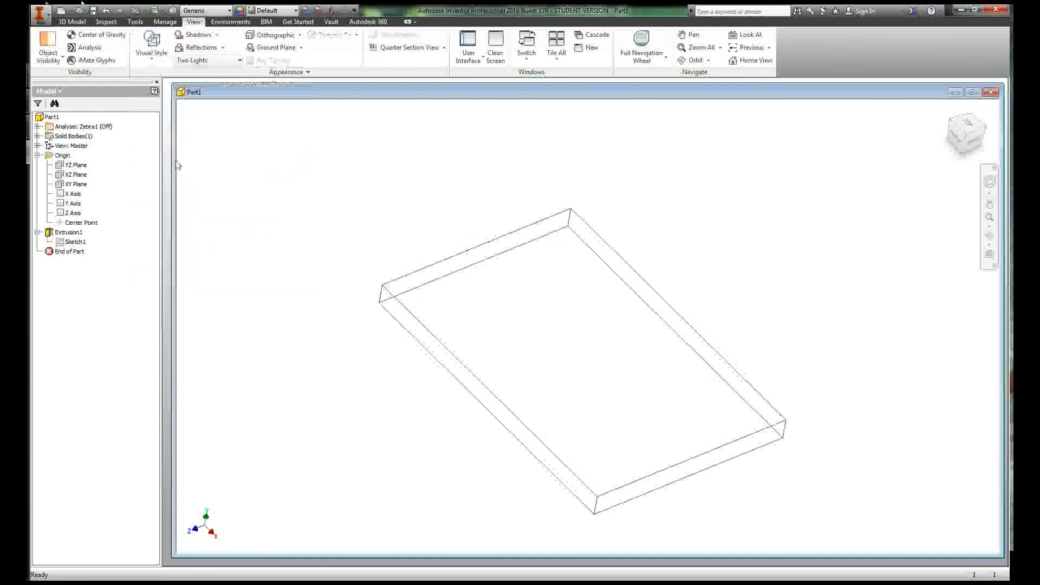
Compare the plate in the Wireframe with Hidden Edges and Wireframe with Visible Edges Only visual styles.
left_click(151, 46)
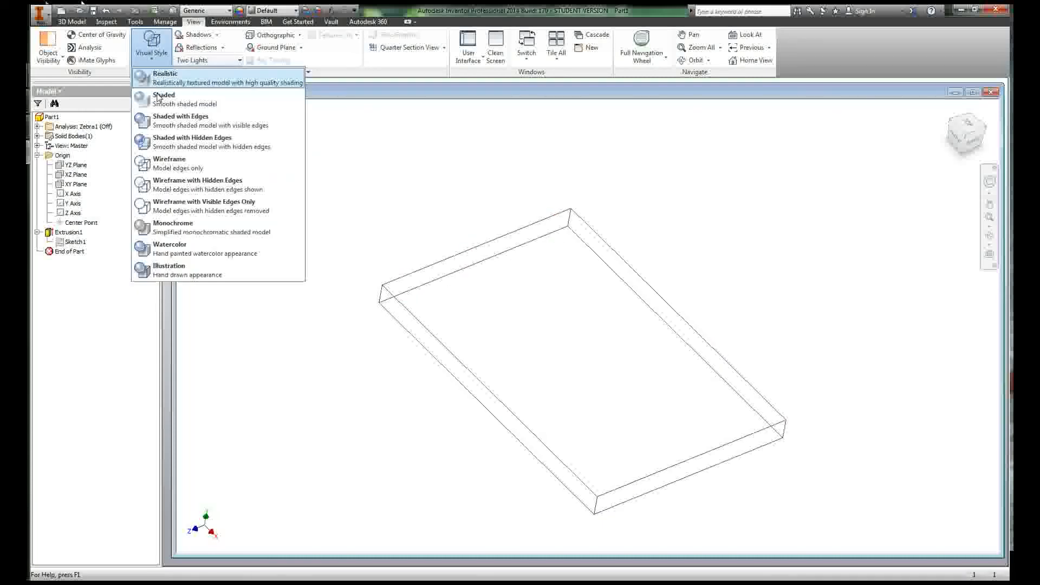
left_click(164, 184)
left_click(149, 49)
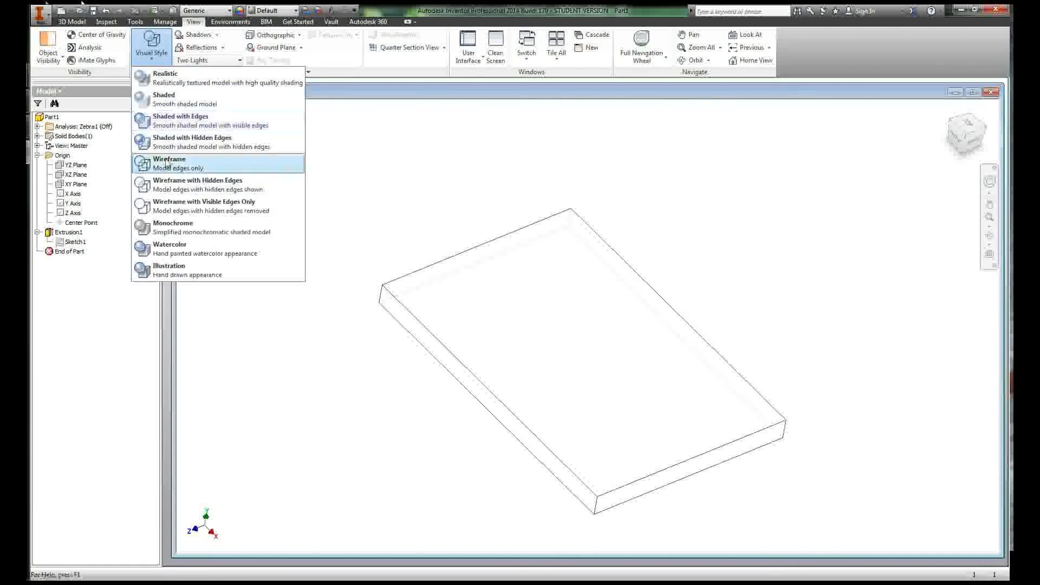
left_click(184, 207)
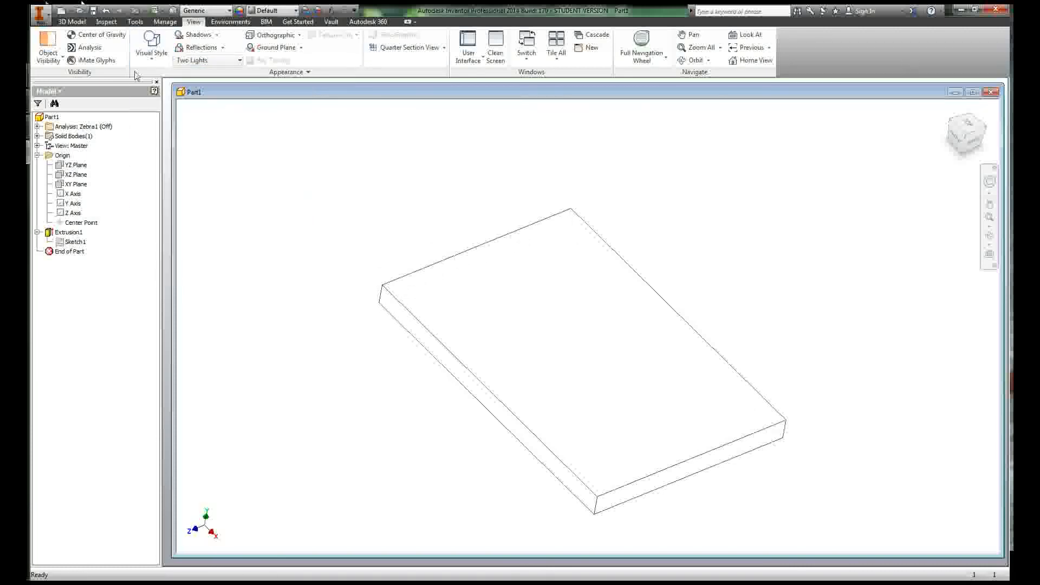
Display the plate in the Monochrome visual style and examine it from a different viewing angle.
left_click(151, 48)
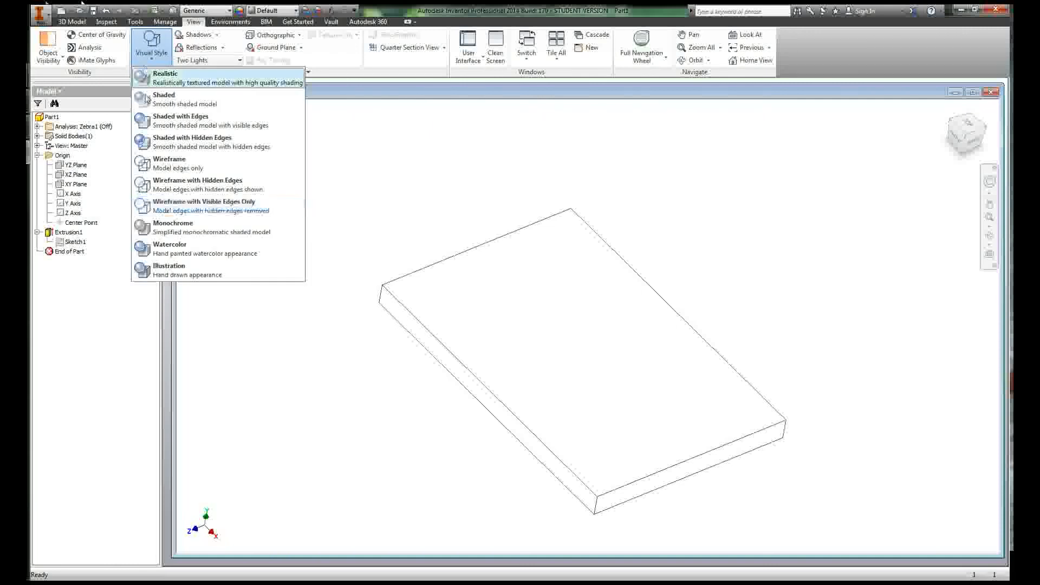
left_click(169, 228)
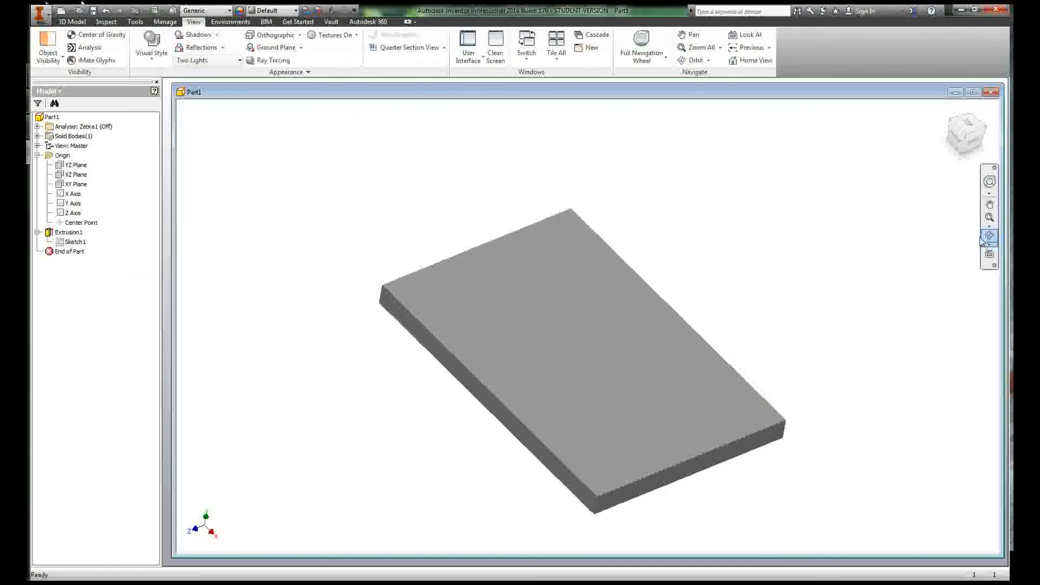
left_click(989, 236)
left_click_drag(796, 258, 643, 290)
right_click(628, 290)
left_click(669, 287)
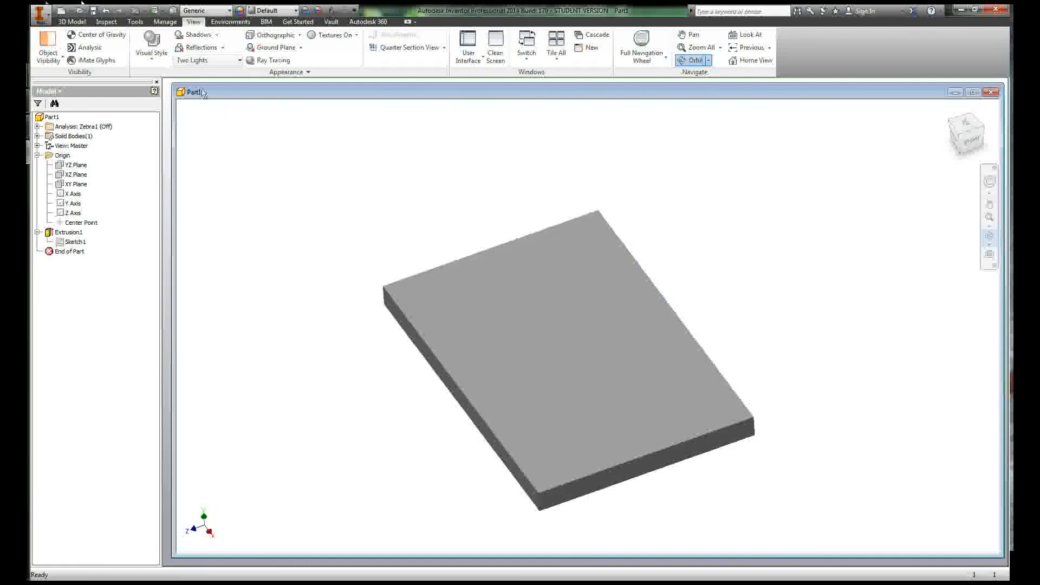
Display the plate in the Watercolor visual style and examine it from a different viewing angle.
left_click(151, 46)
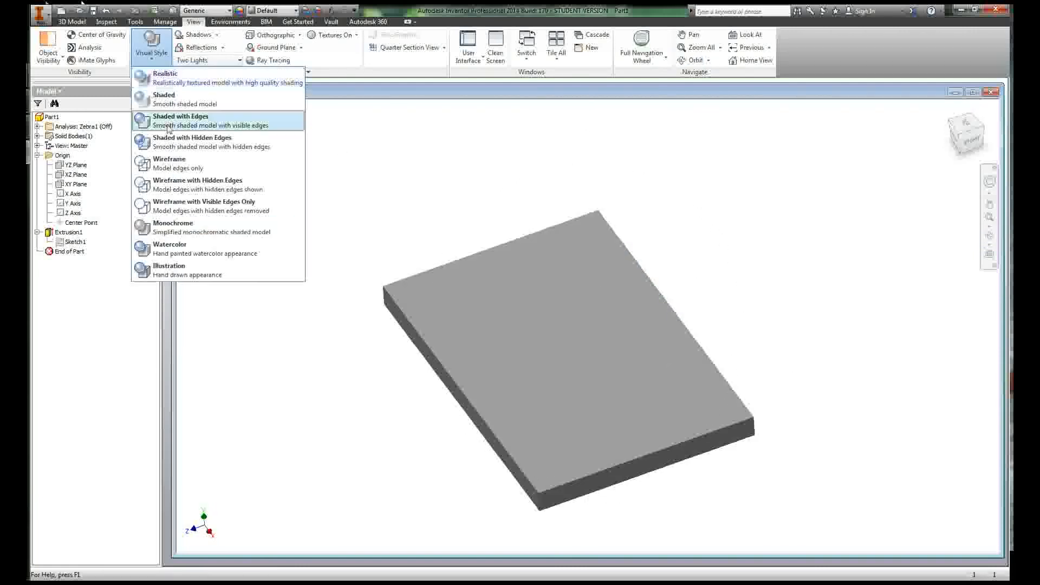
left_click(186, 236)
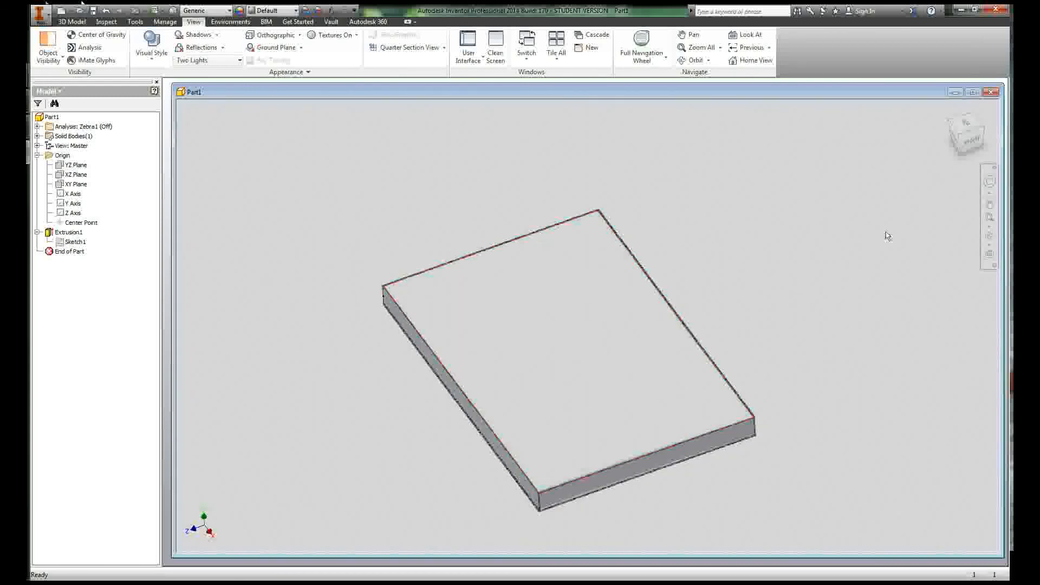
left_click(989, 236)
mouse_move(650, 274)
left_mouse_down()
mouse_move(666, 221)
mouse_move(638, 286)
left_mouse_up()
right_click(638, 285)
left_click(651, 278)
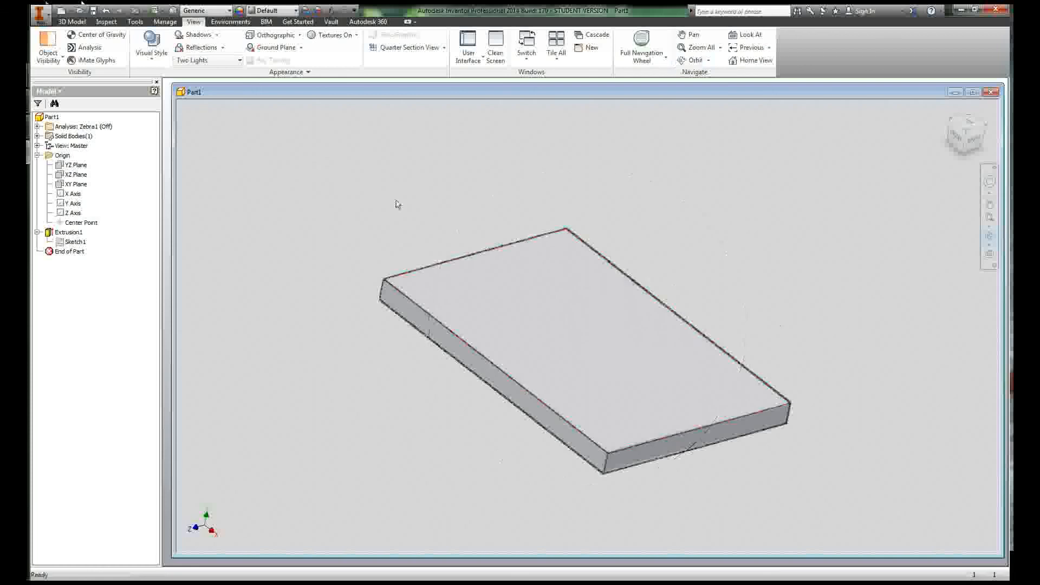
Display the plate in the Realistic visual style with ray tracing turned on and examine the rendering.
left_click(151, 46)
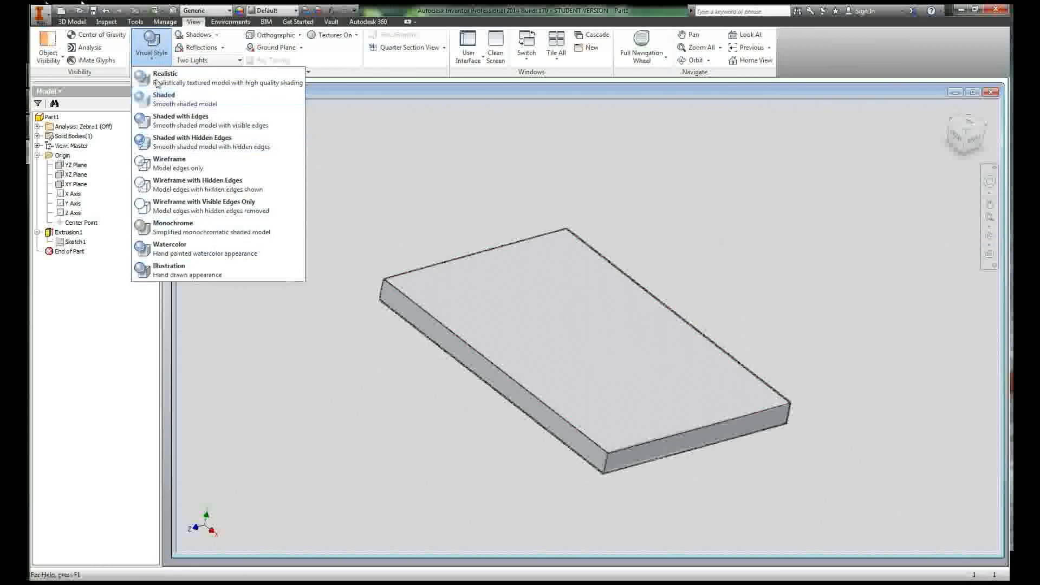
left_click(164, 83)
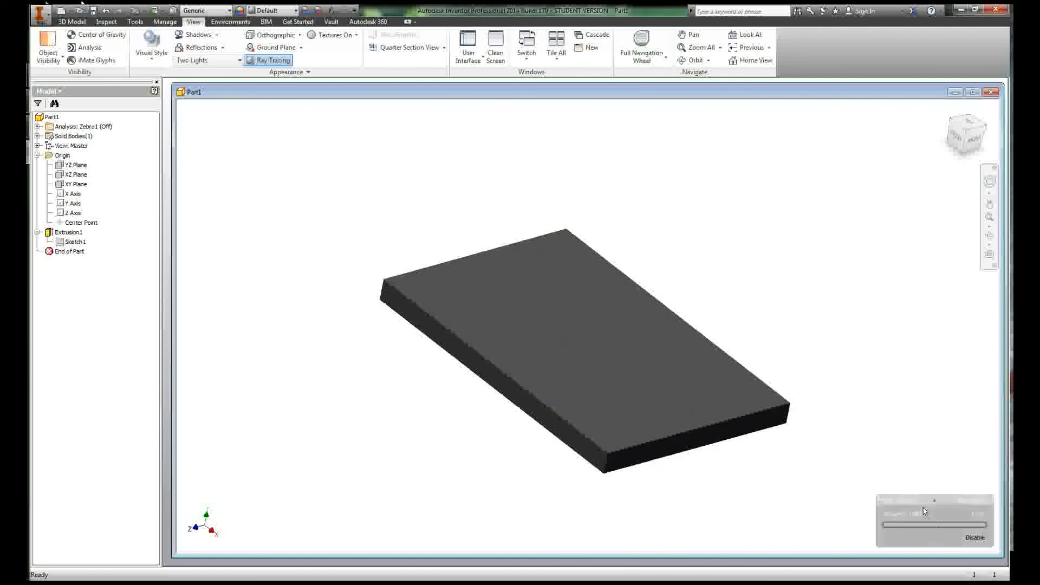
mouse_move(922, 471)
left_click(887, 482)
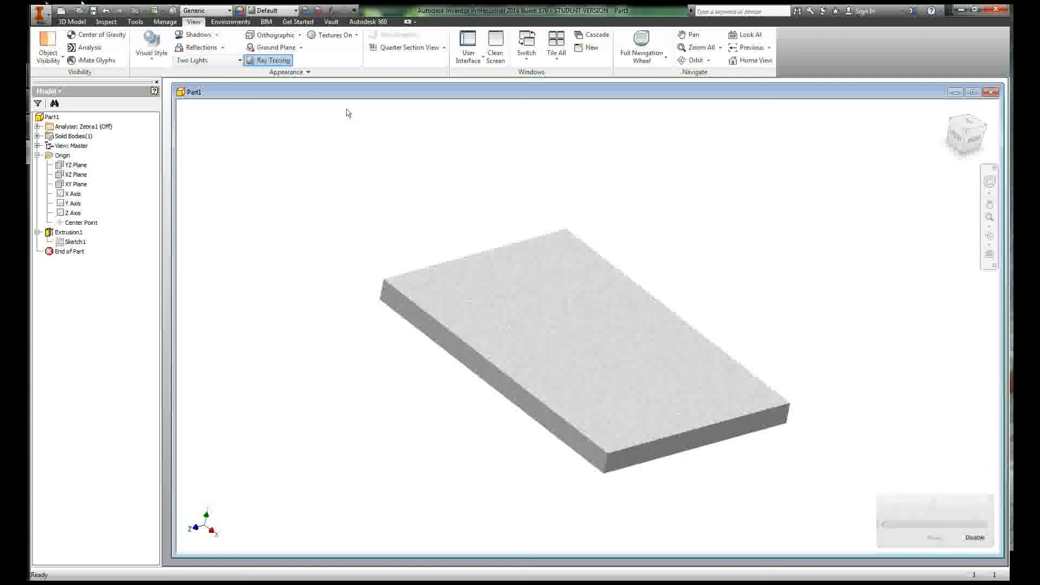
Open the Inventor Studio environment to look at its rendering and animation tools, and return to part modeling.
left_click(230, 21)
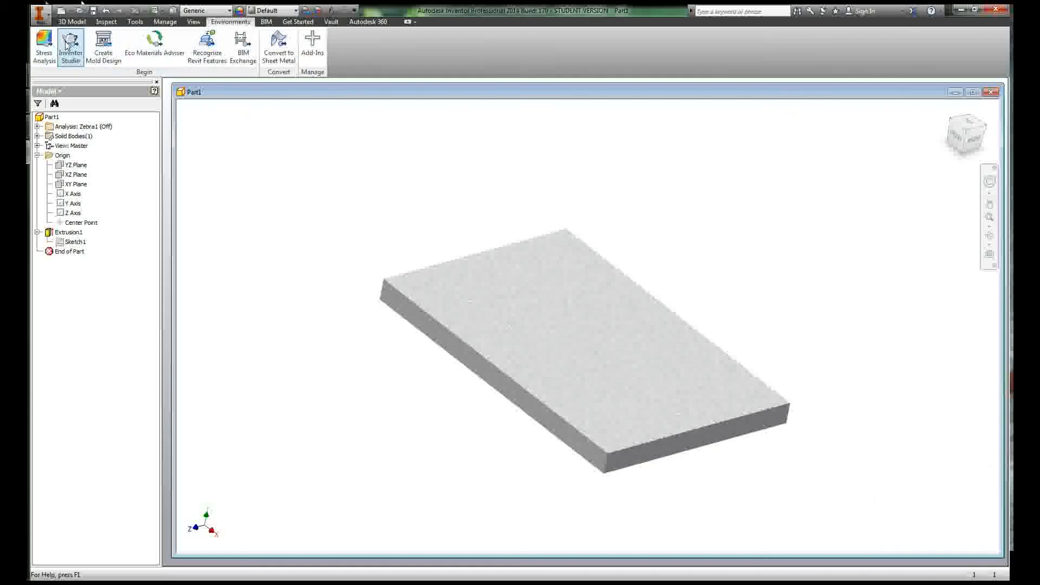
left_click(70, 49)
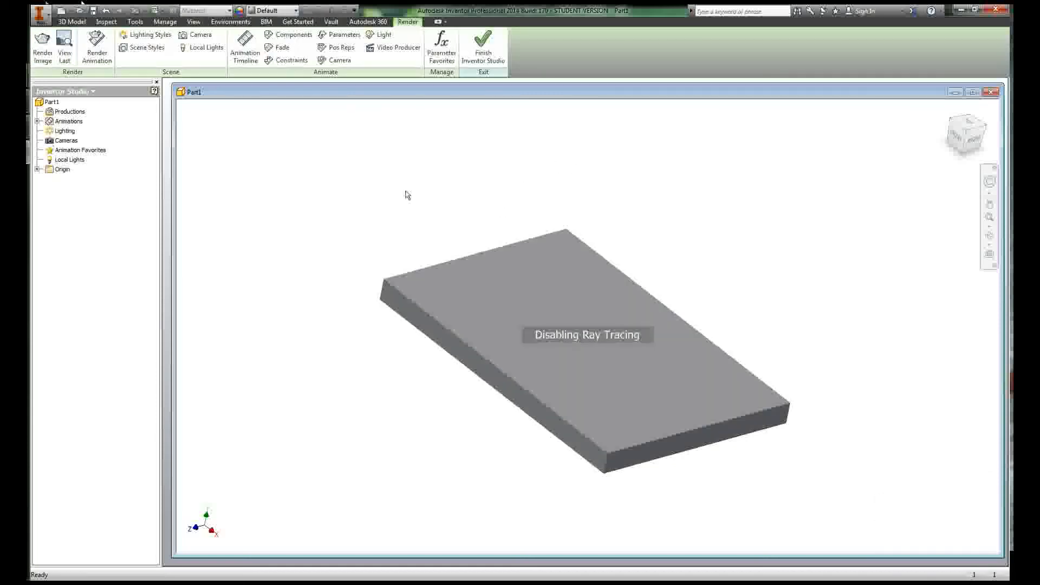
left_click(482, 48)
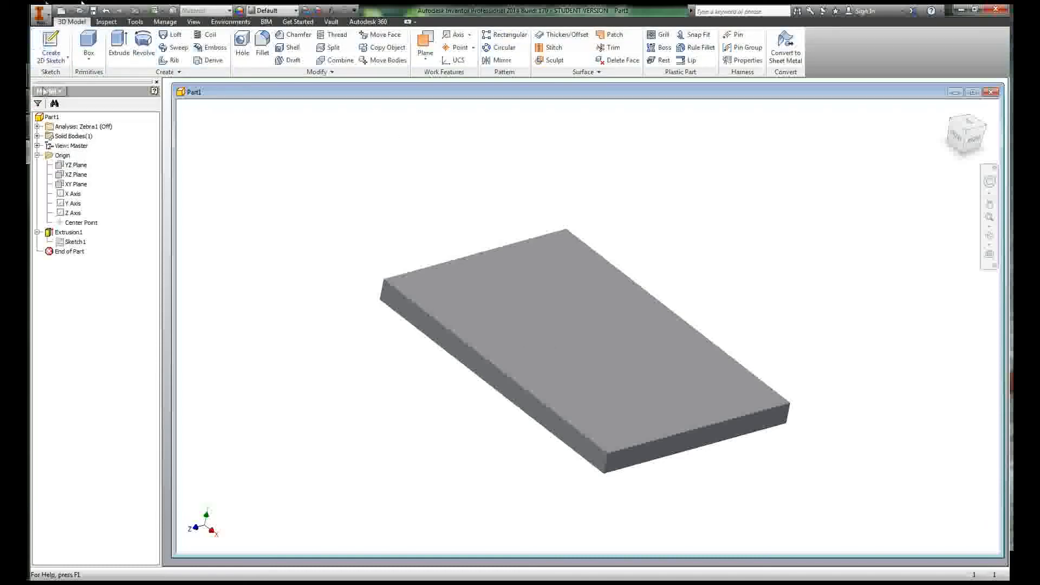